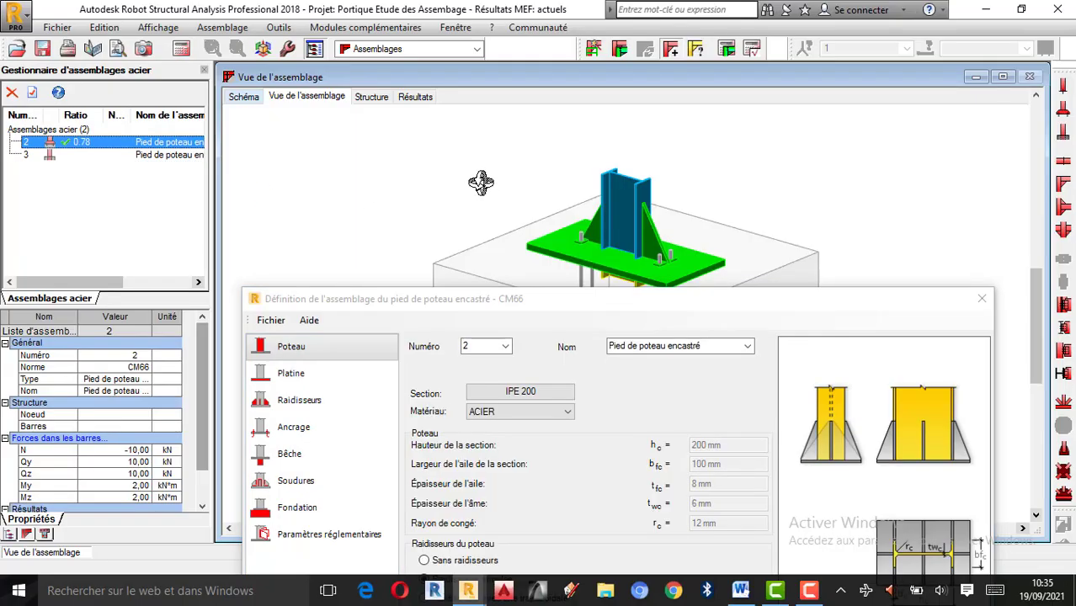
Examine the existing fixed column base connections 2 and 3 in the 3D connection view.
scroll(505, 147, "down", 3)
scroll(625, 157, "down", 2)
scroll(593, 199, "up", 1)
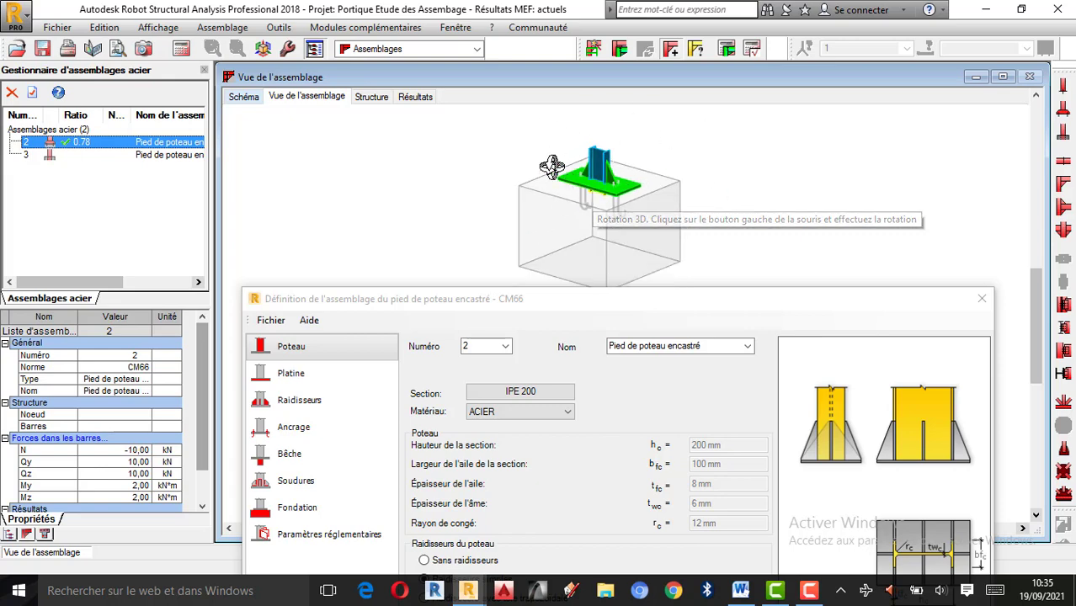
left_click_drag(560, 198, 591, 211)
left_click(157, 155)
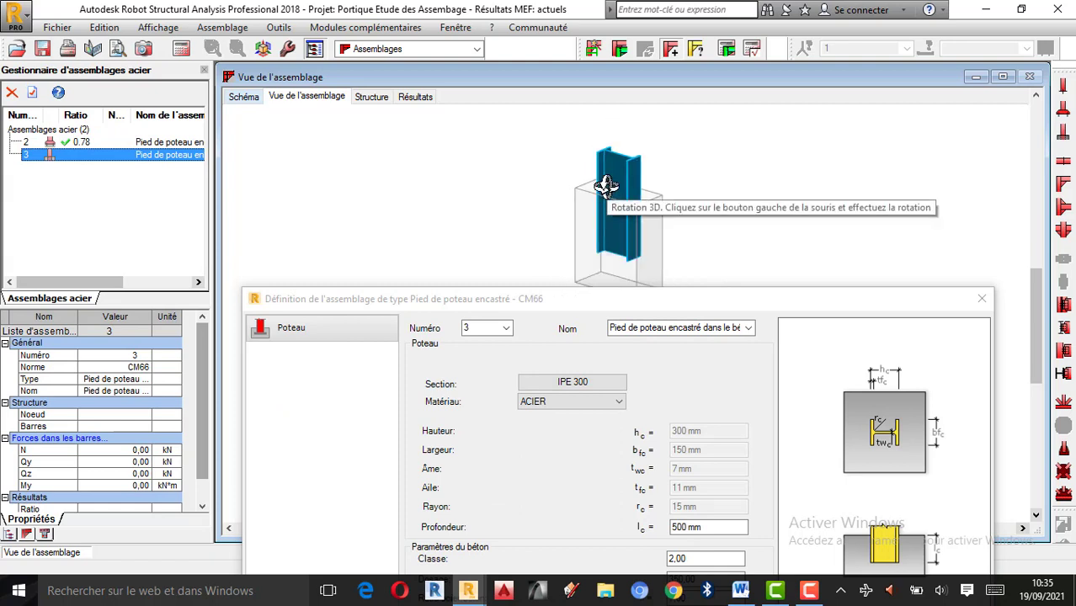
left_click_drag(608, 187, 622, 195)
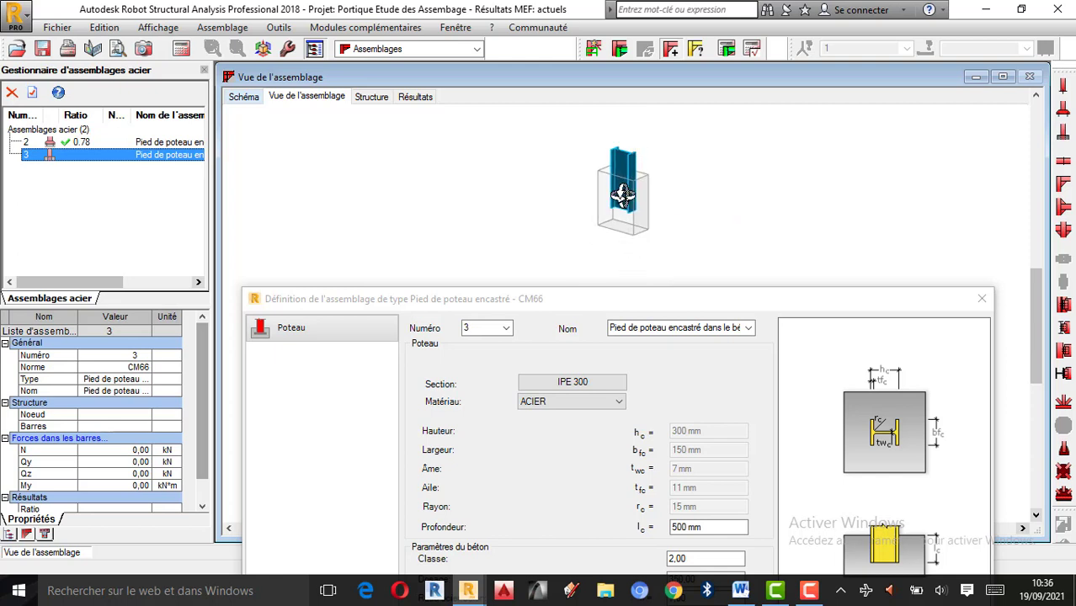
scroll(619, 200, "up", 2)
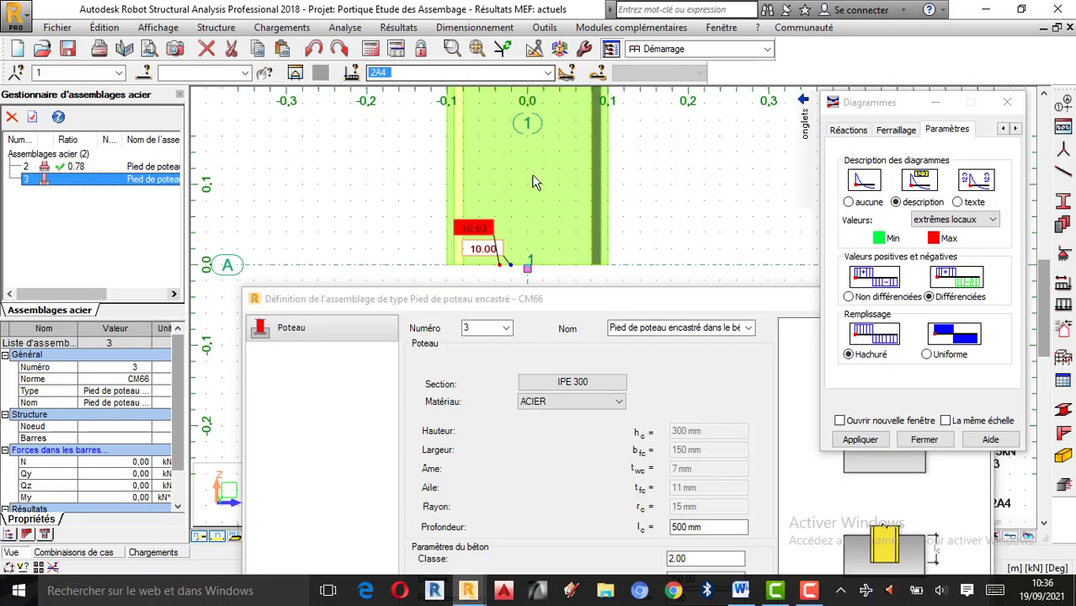
Close the column base definition dialog and reapply the force diagrams with the whole frame in view.
left_click(741, 305)
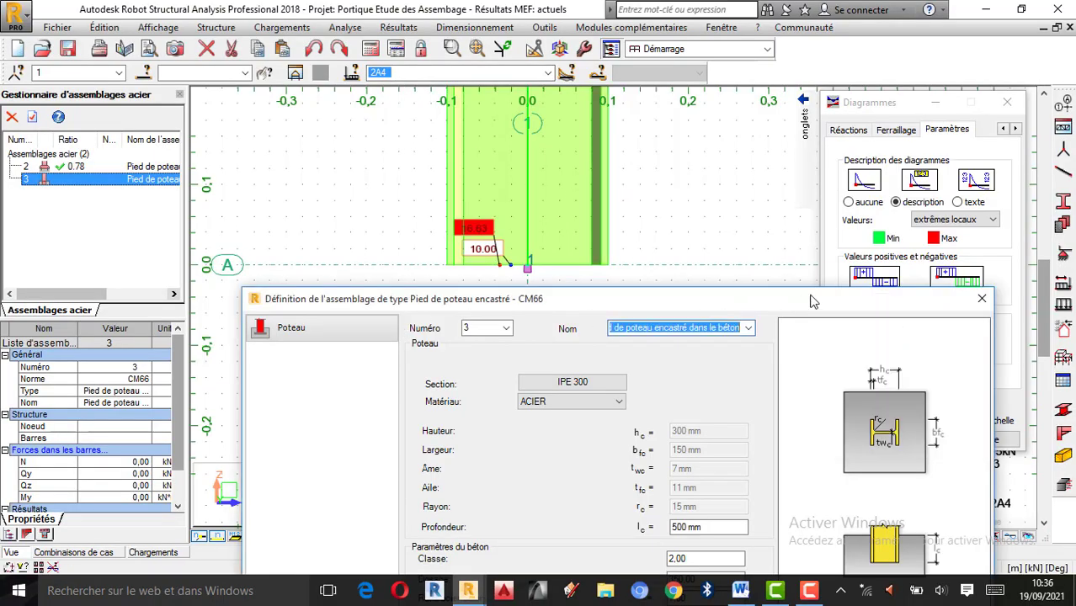
left_click(982, 298)
scroll(531, 282, "down", 10)
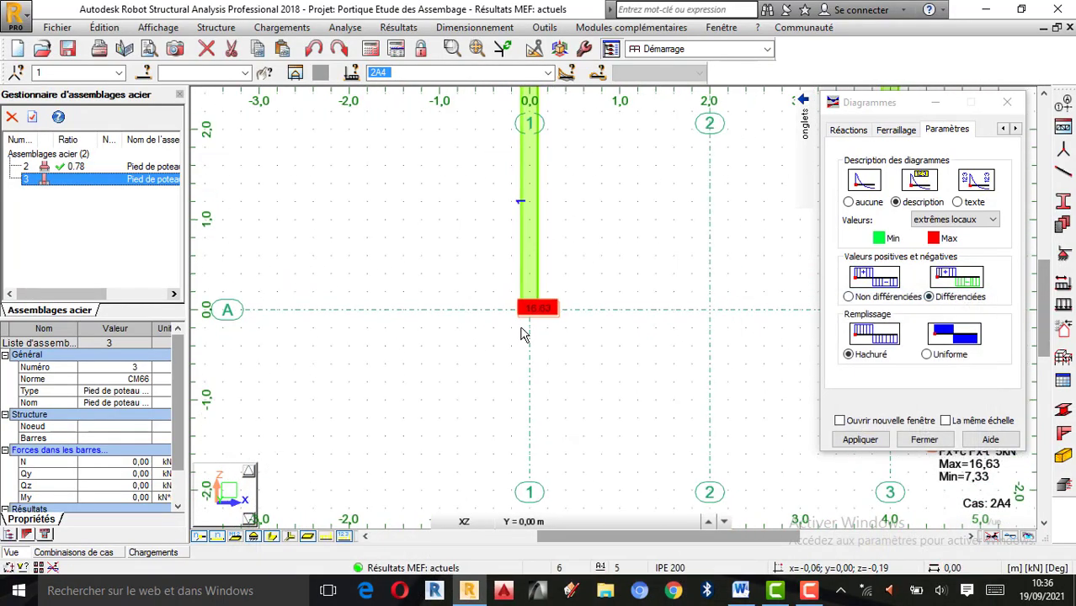
scroll(522, 328, "down", 5)
scroll(547, 195, "up", 3)
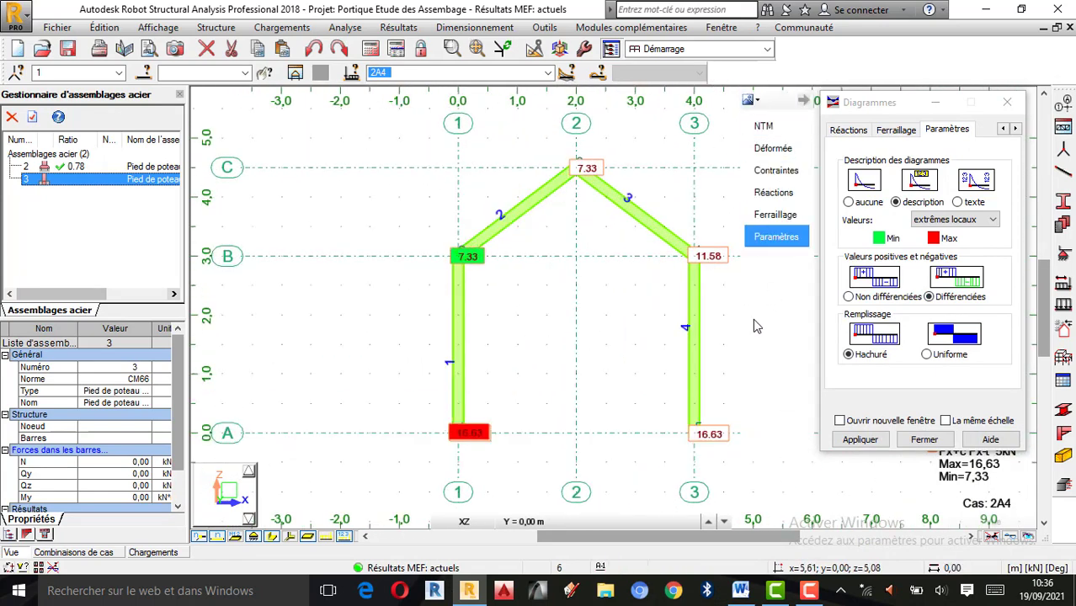
left_click(857, 439)
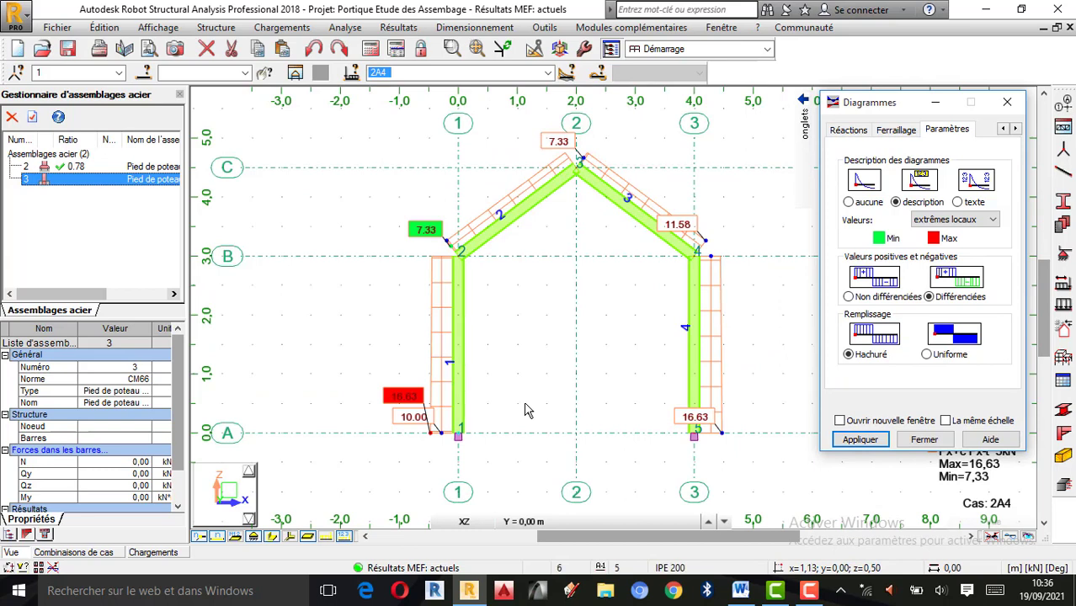
Show the load symbols and values on the frame and inspect the support at node 1 under bar 1.
scroll(477, 137, "up", 2)
scroll(506, 153, "down", 2)
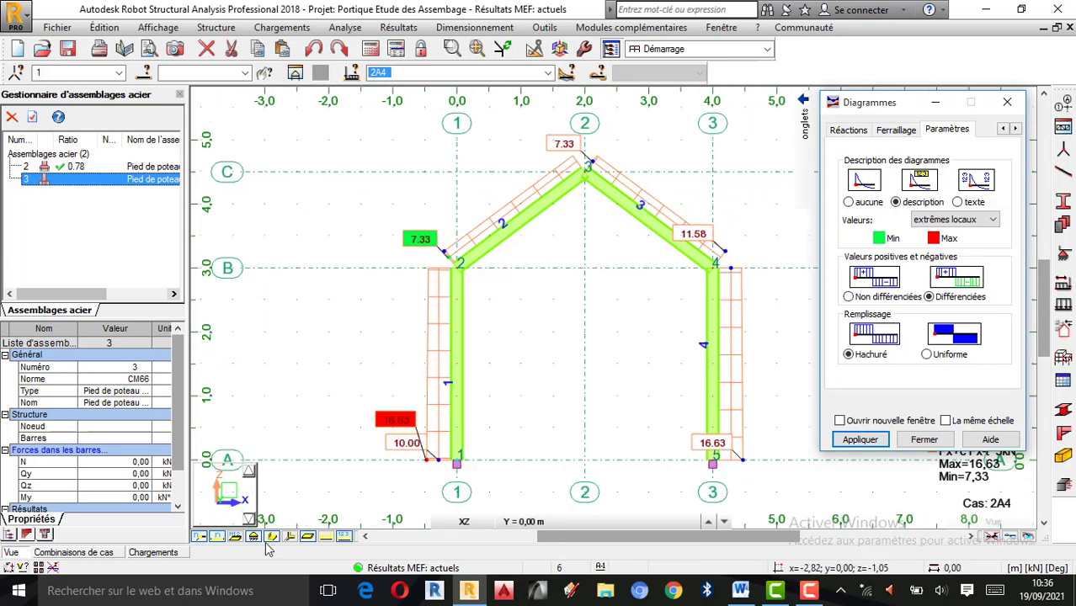
left_click(328, 537)
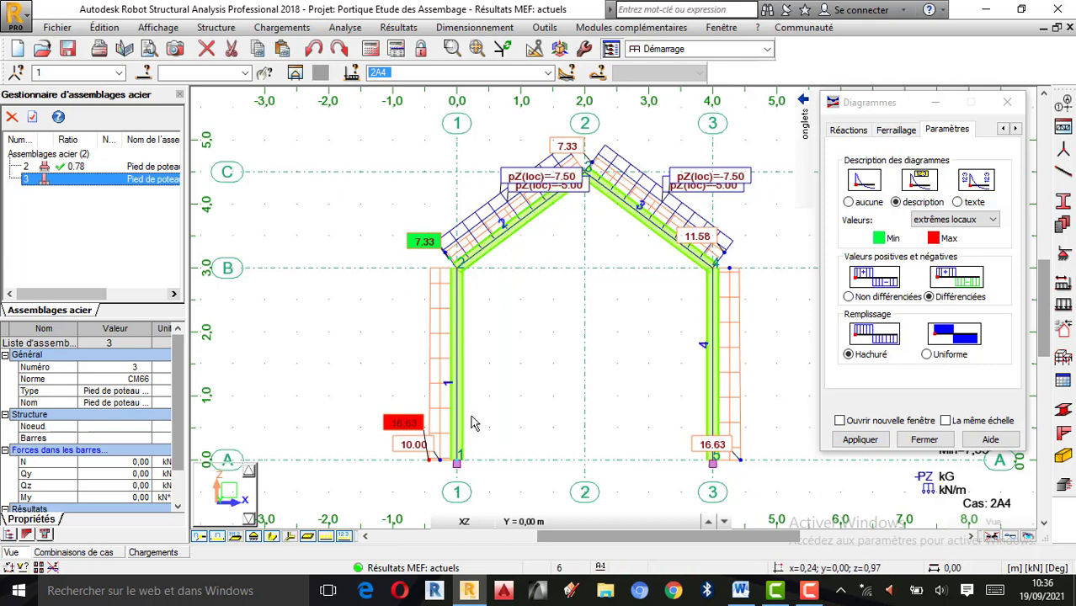
scroll(472, 476, "up", 1)
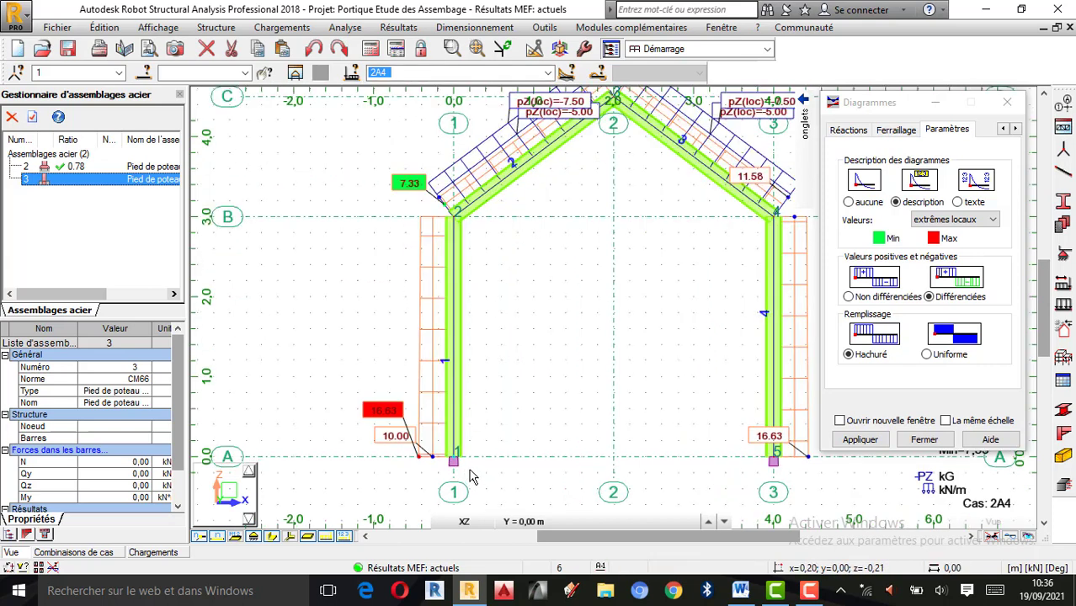
scroll(472, 477, "up", 2)
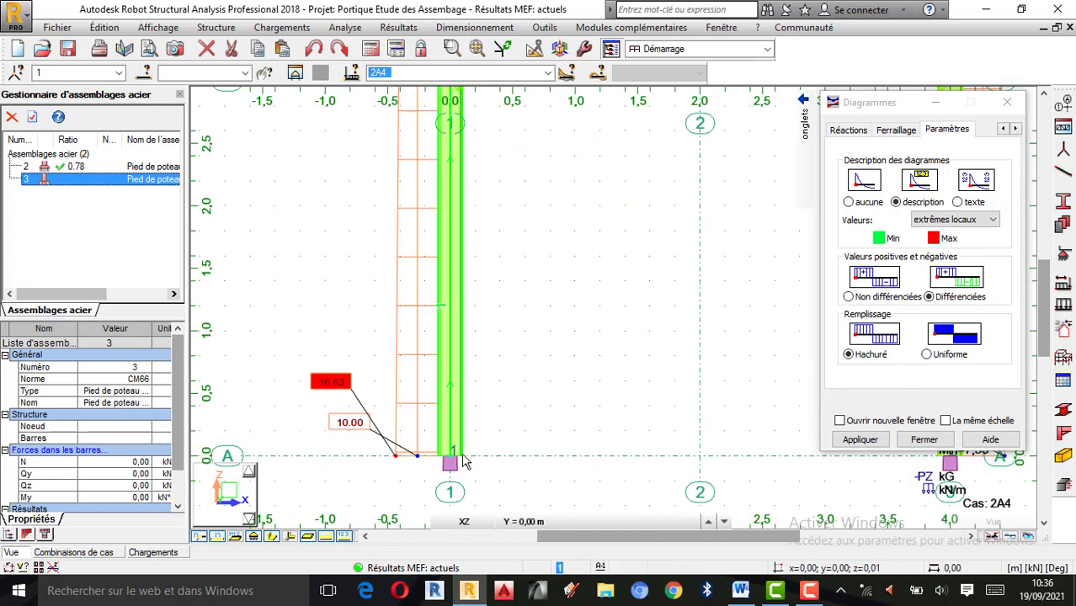
scroll(459, 457, "up", 2)
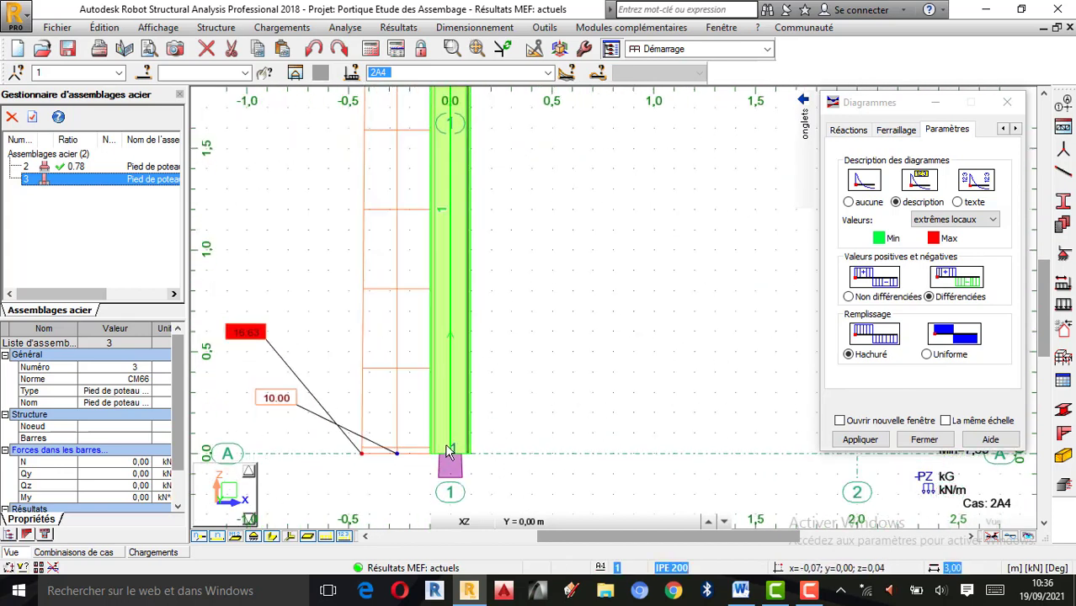
scroll(538, 456, "down", 2)
scroll(447, 471, "up", 2)
scroll(502, 429, "up", 2)
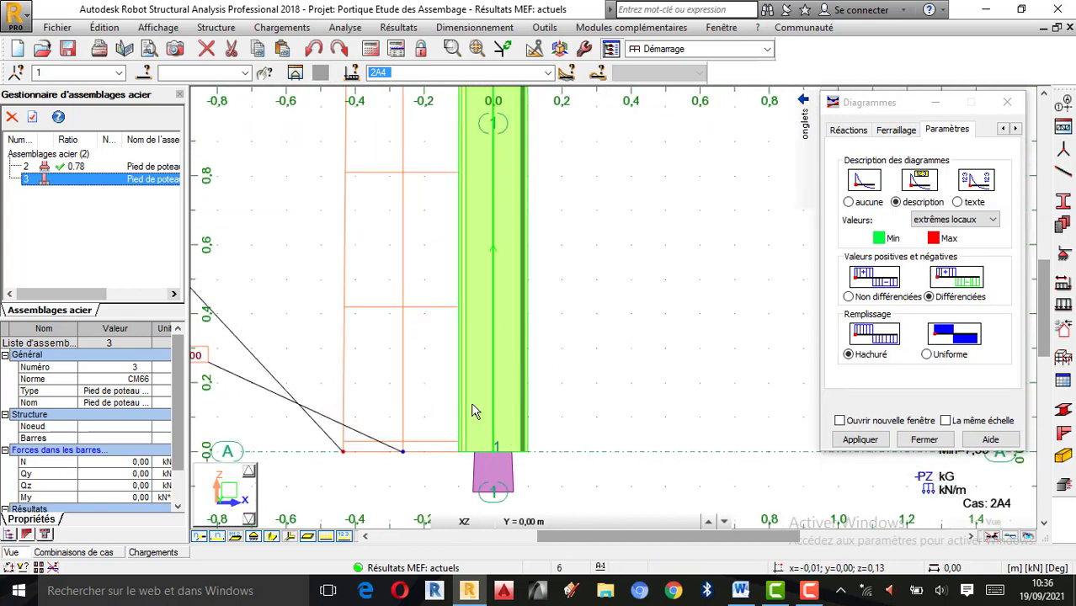
Open steel connection design and create a new fixed column base embedded in concrete.
left_click(476, 28)
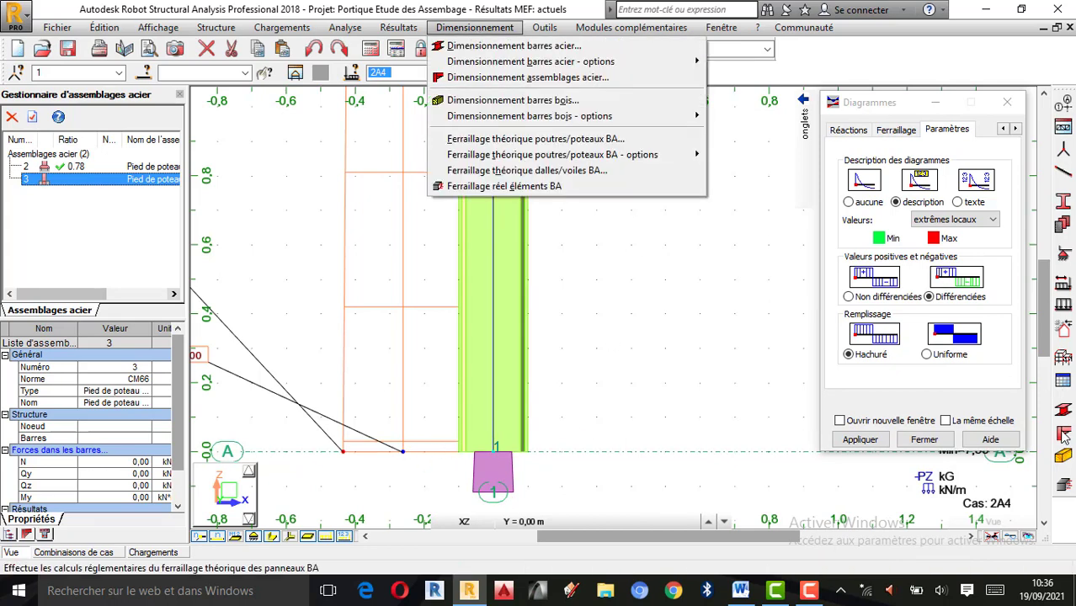
left_click(519, 78)
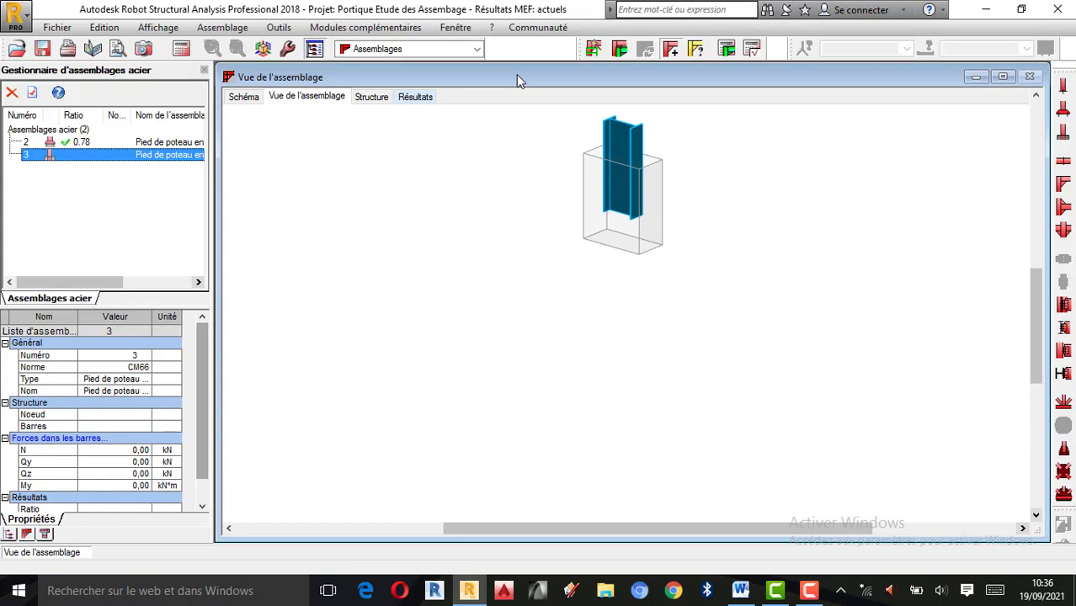
scroll(638, 114, "up", 3)
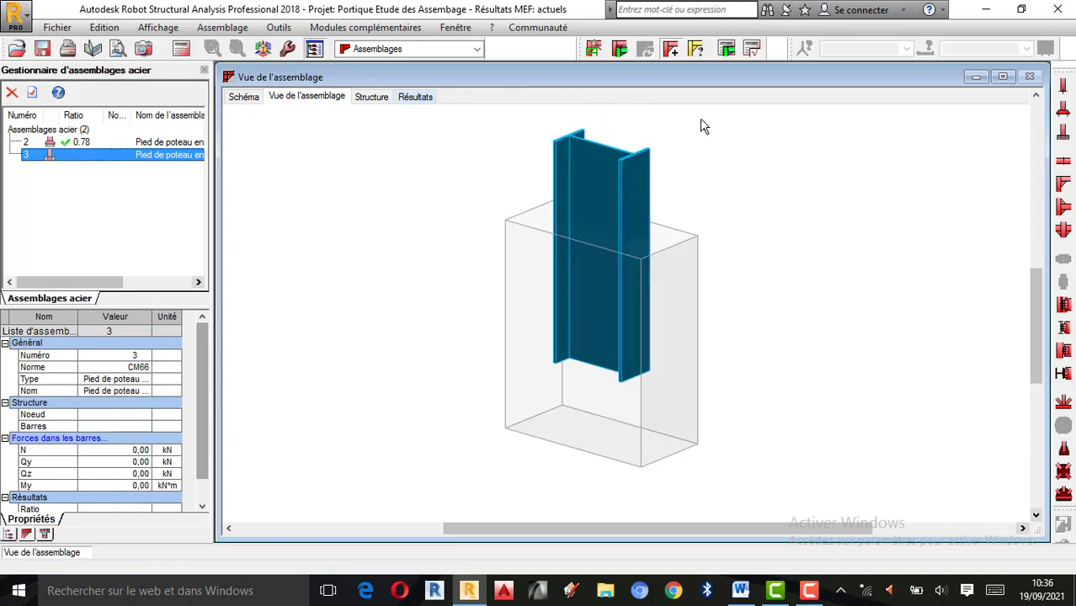
left_click(1066, 141)
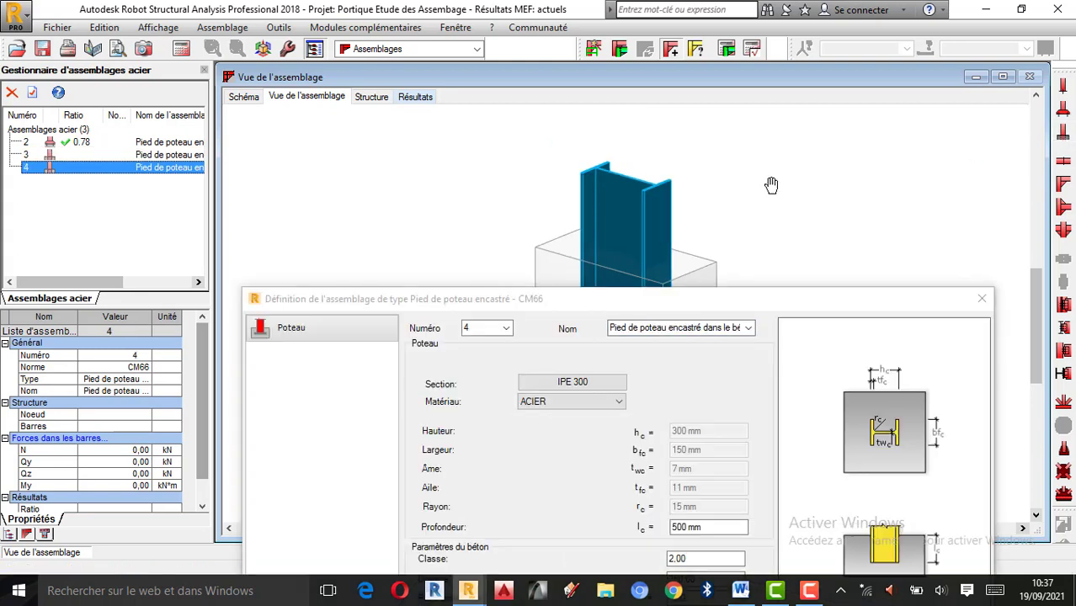
Examine the 3D model of connection 4 from several angles, including how the column sits in the concrete block.
scroll(573, 162, "down", 5)
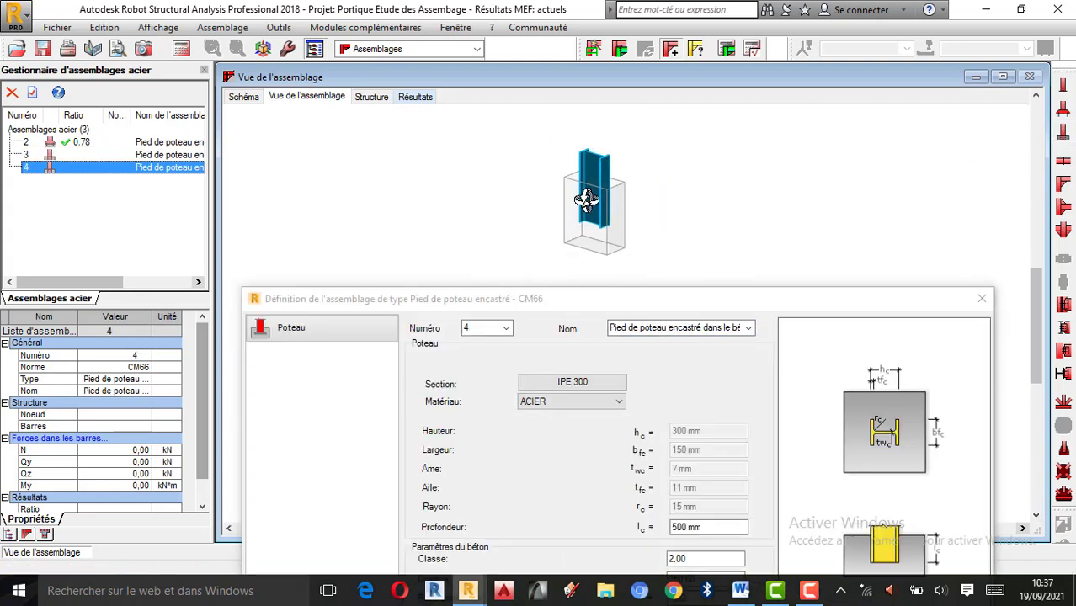
scroll(587, 200, "up", 2)
left_click_drag(613, 199, 538, 208)
scroll(650, 171, "down", 2)
scroll(696, 183, "down", 2)
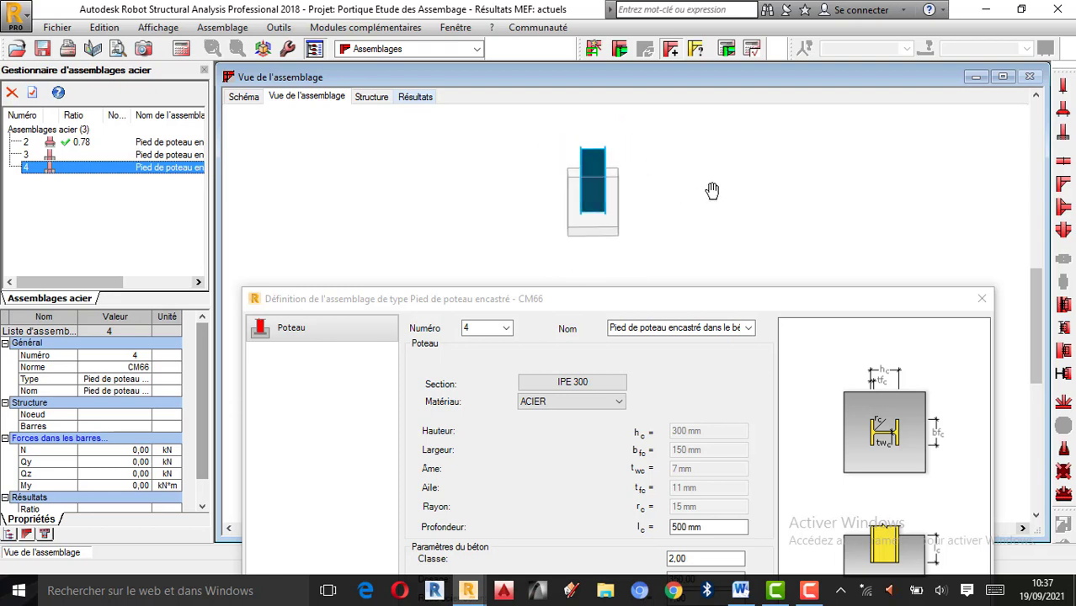
right_click(734, 182)
left_click(664, 246)
left_click_drag(615, 229, 593, 179)
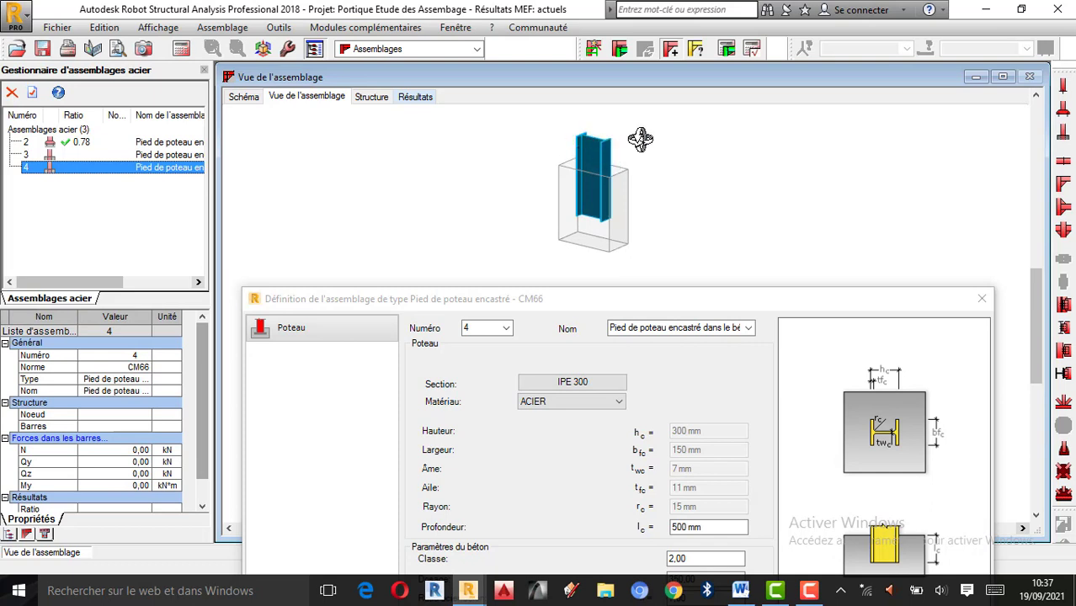
left_click_drag(598, 145, 618, 116)
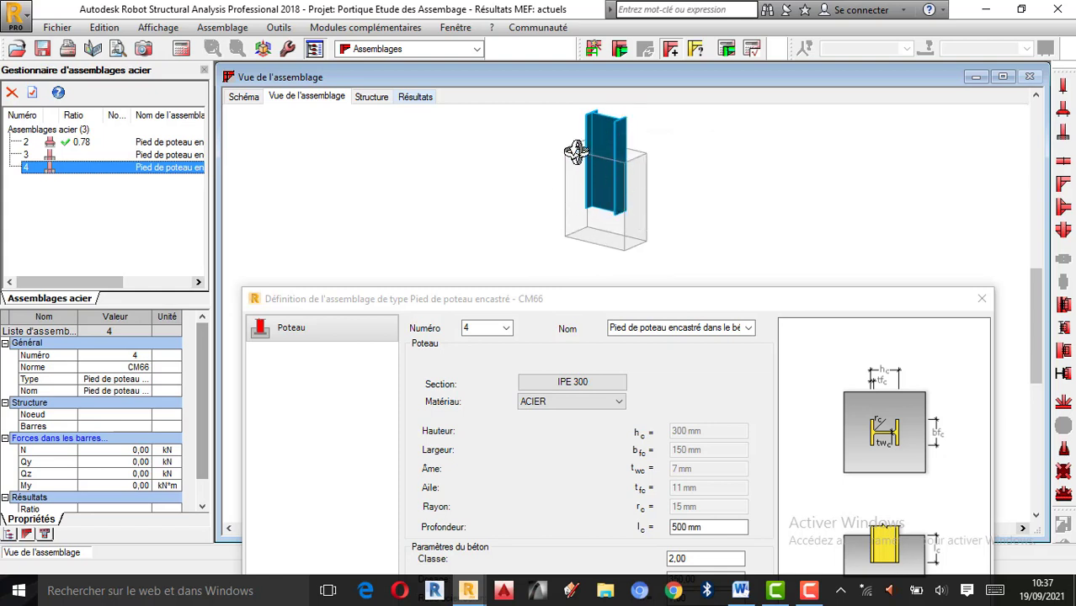
left_click_drag(629, 221, 549, 148)
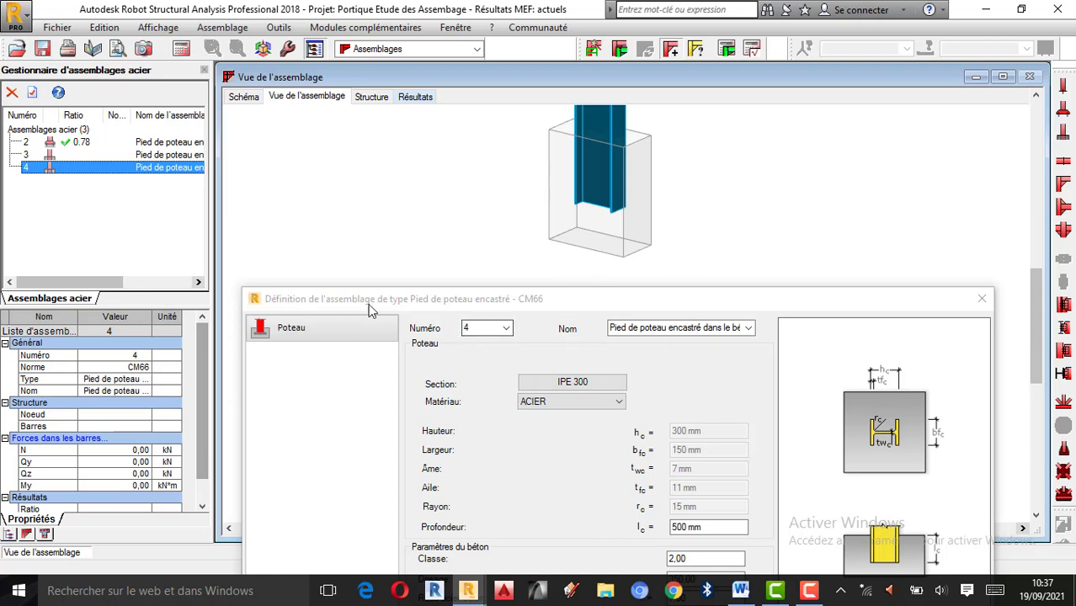
Assign the IPE 200 section to the column of connection 4 and keep ACIER as its material.
left_click(590, 383)
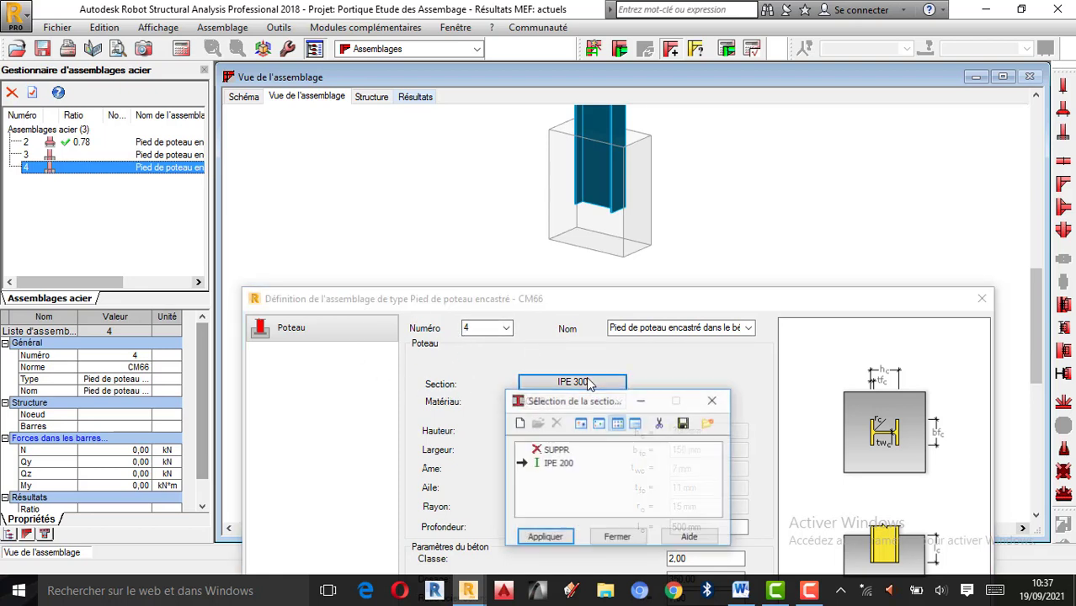
left_click(558, 464)
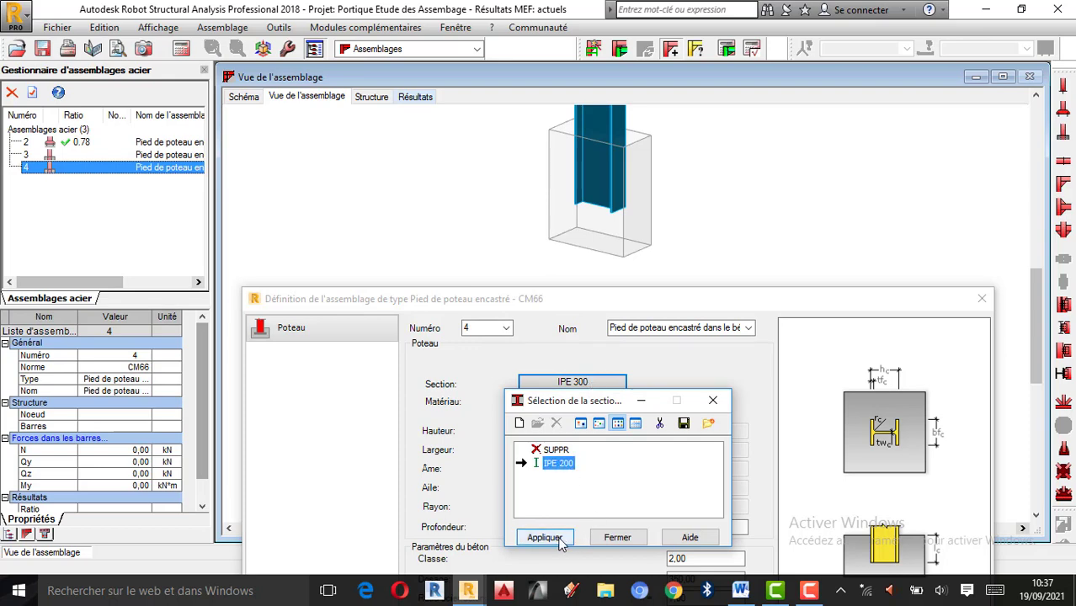
left_click(545, 537)
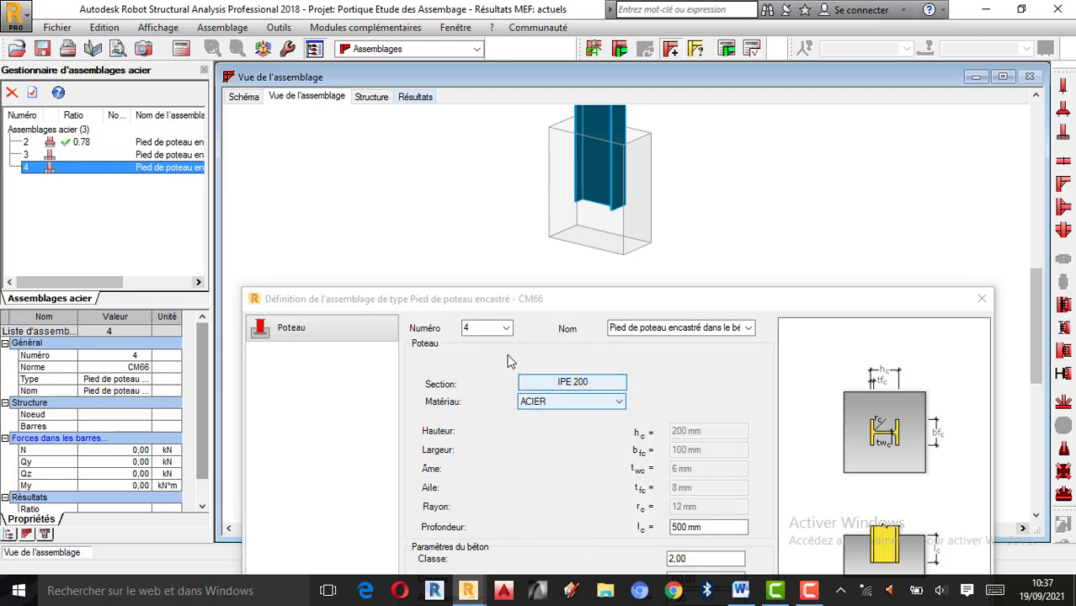
left_click(601, 401)
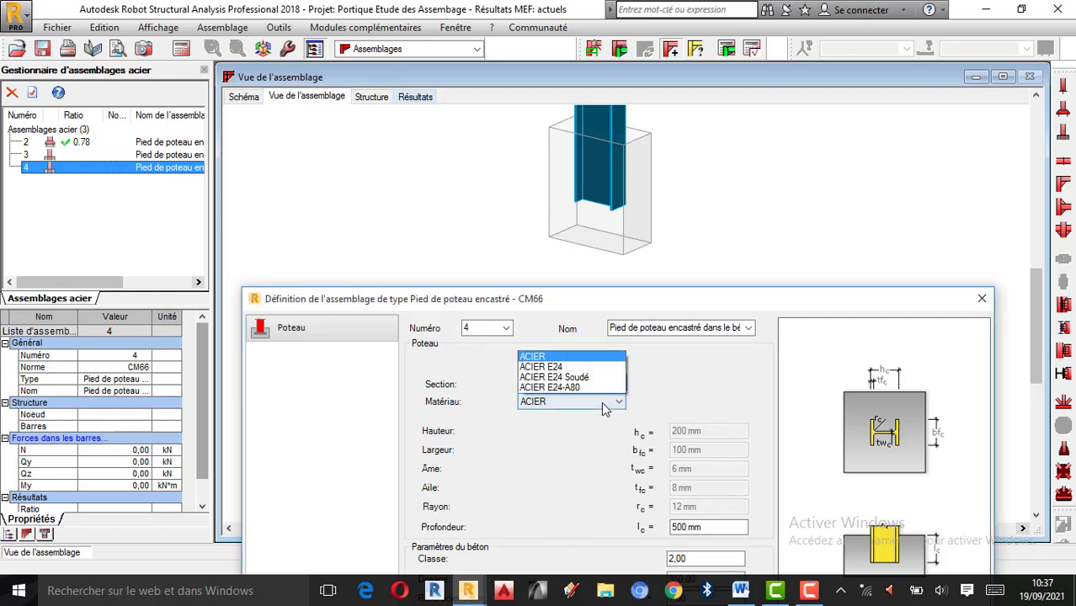
left_click(547, 173)
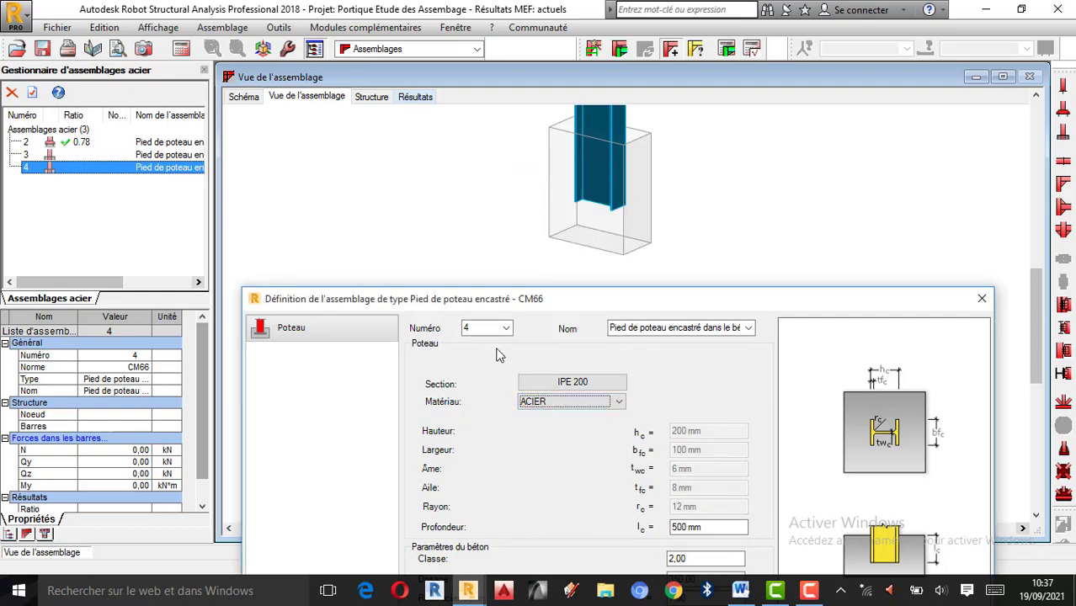
mouse_move(691, 301)
left_mouse_down()
mouse_move(681, 189)
mouse_move(692, 302)
left_mouse_up()
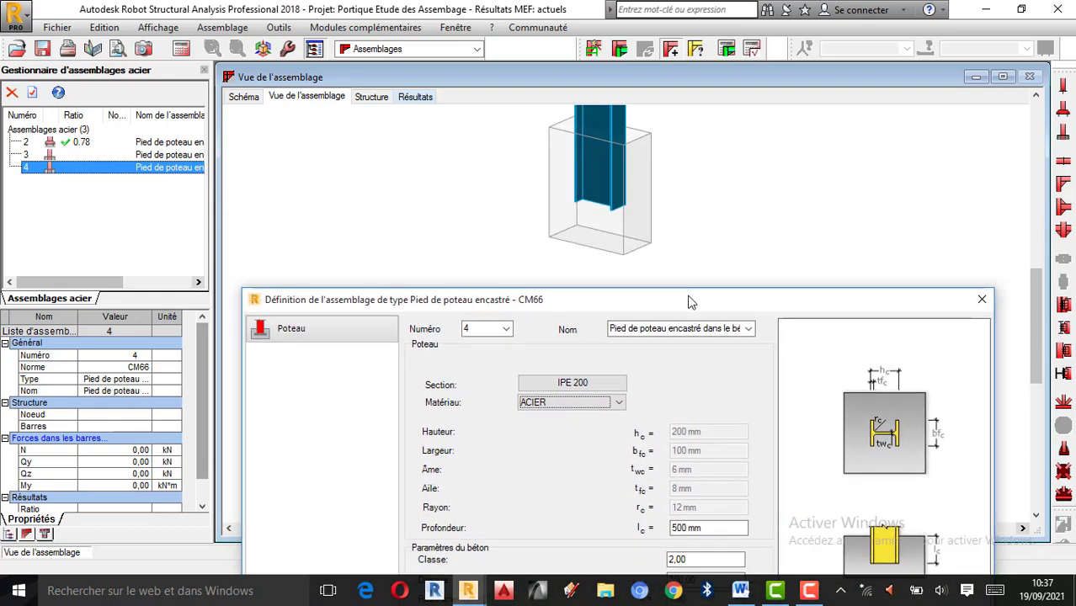
Review the structure view and the schematic drawing of connection 4, and return to the 3D connection view.
left_click(363, 96)
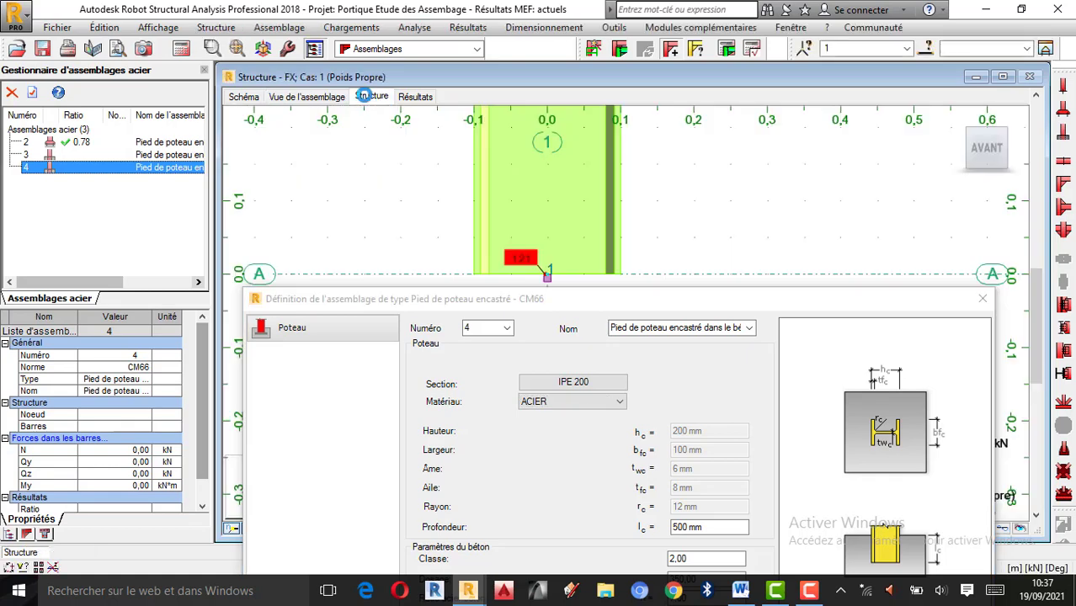
left_click(249, 97)
scroll(623, 150, "down", 4)
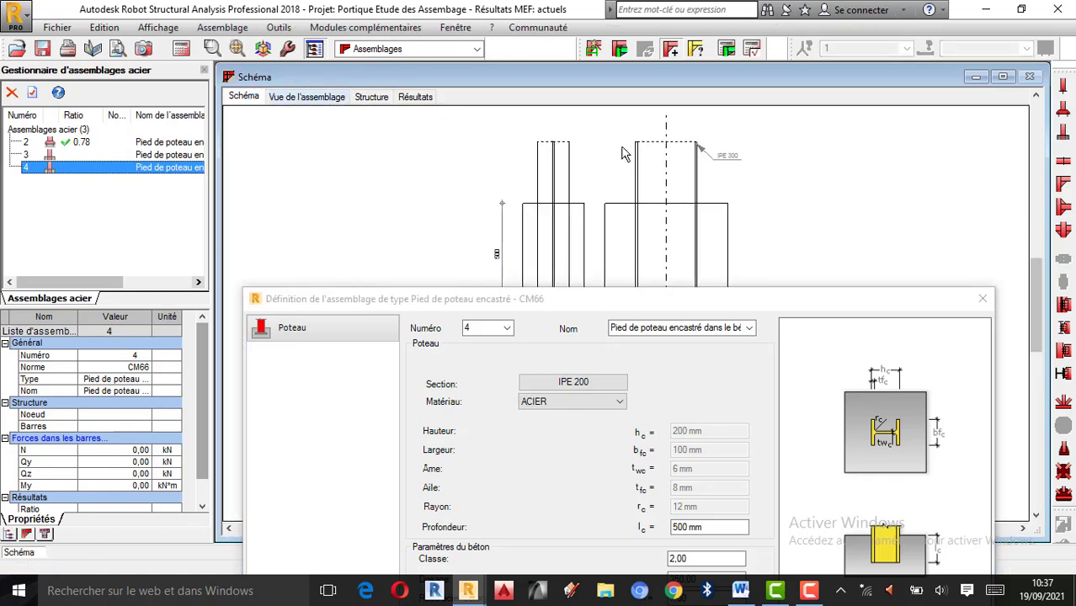
scroll(610, 192, "up", 5)
scroll(544, 214, "down", 4)
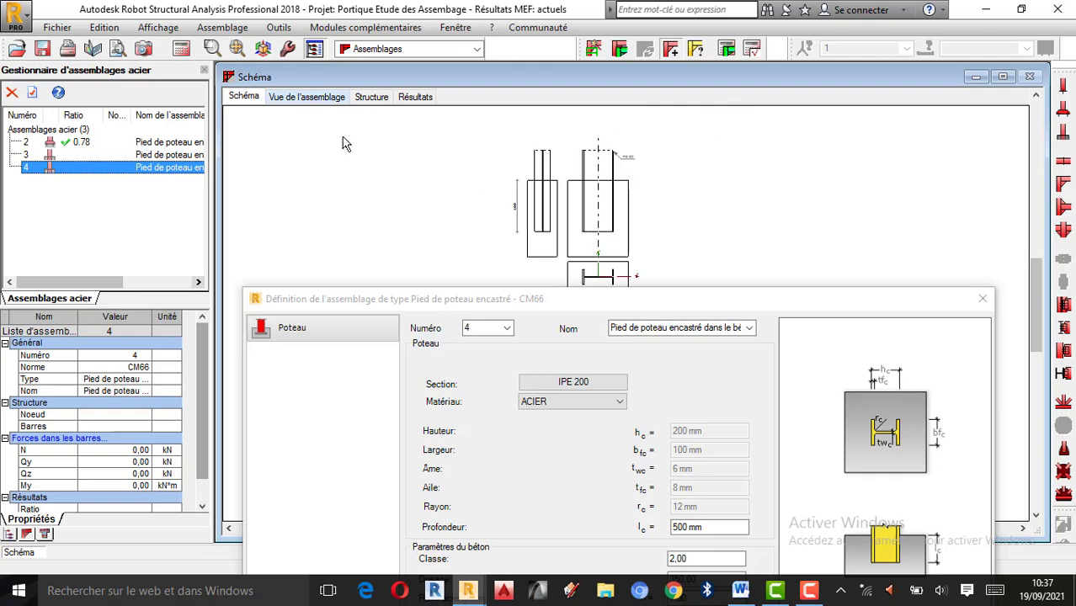
left_click(311, 101)
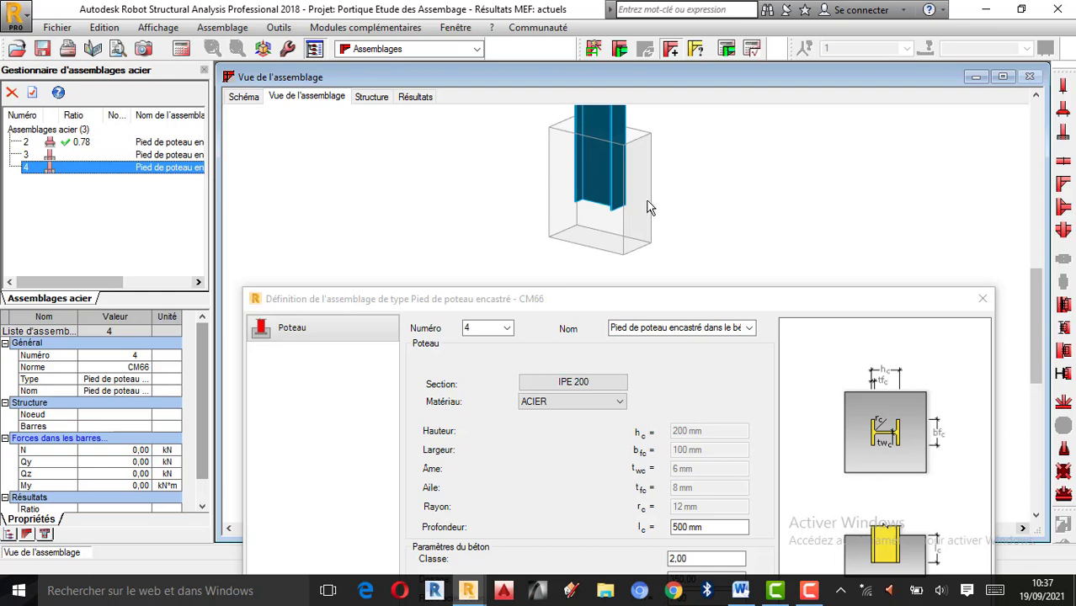
Reposition the connection definition dialog so that the embedment depth, concrete parameters and confirmation options are all accessible.
left_click_drag(534, 299, 530, 270)
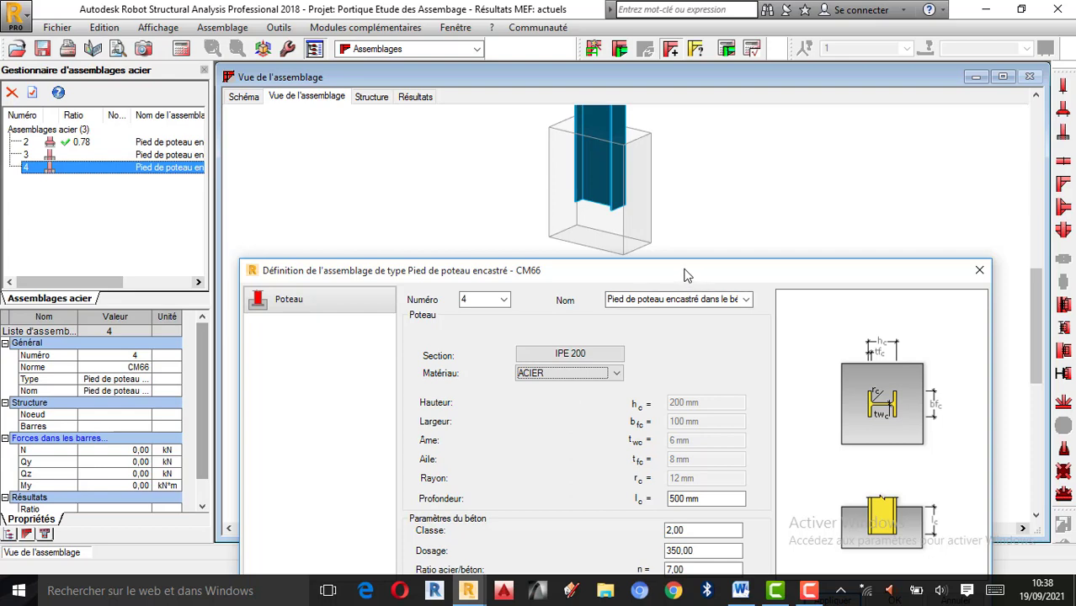
left_click_drag(685, 276, 686, 211)
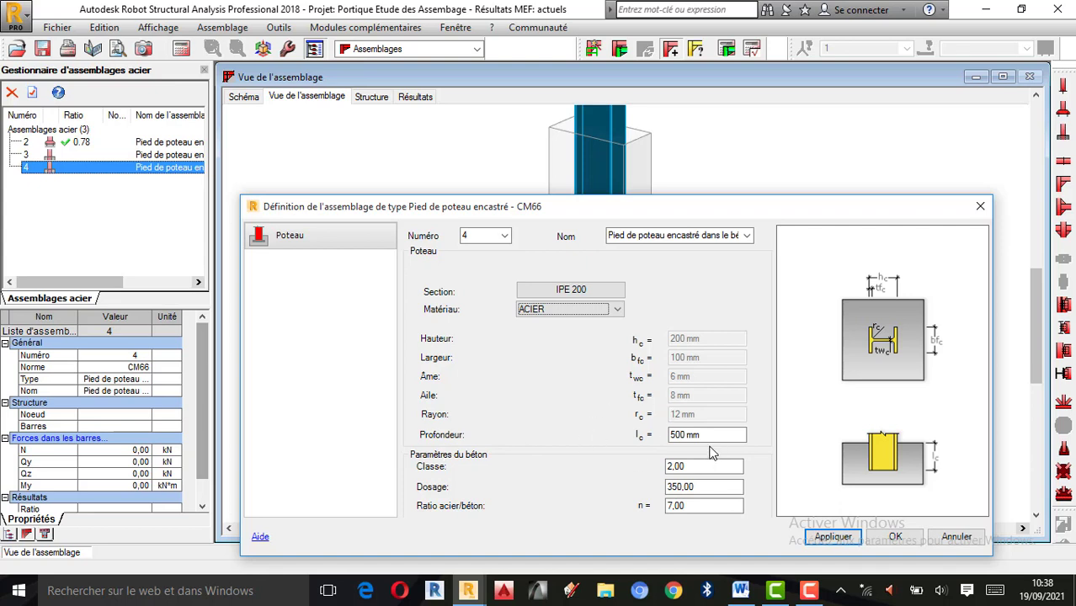
Set the column's embedment depth in the concrete to 400 mm, keep the concrete parameters, and apply and confirm the connection definition.
left_click(677, 436)
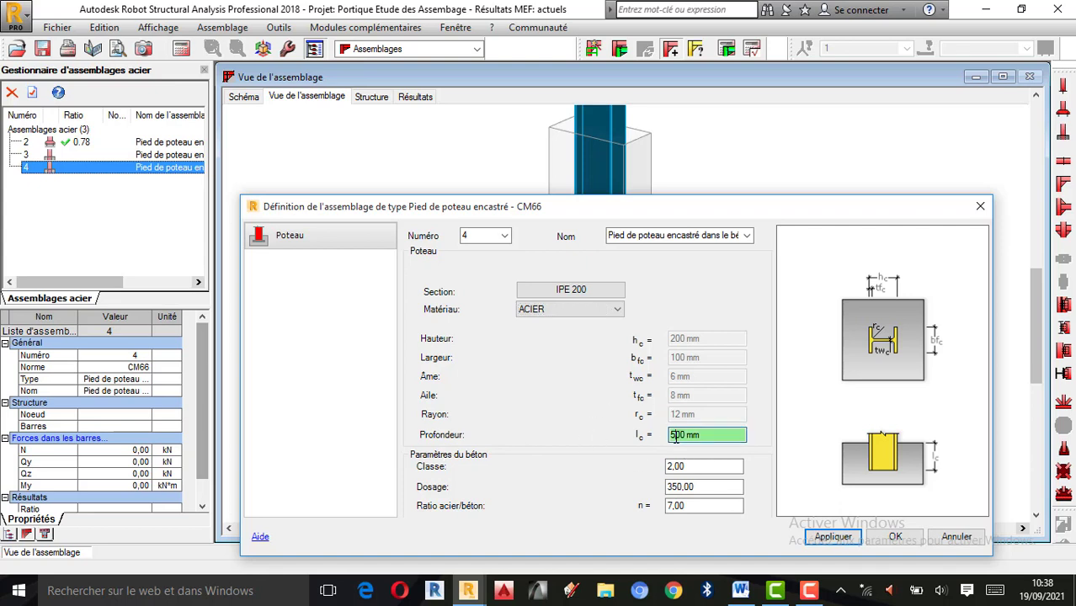
key("BackSpace")
type("4")
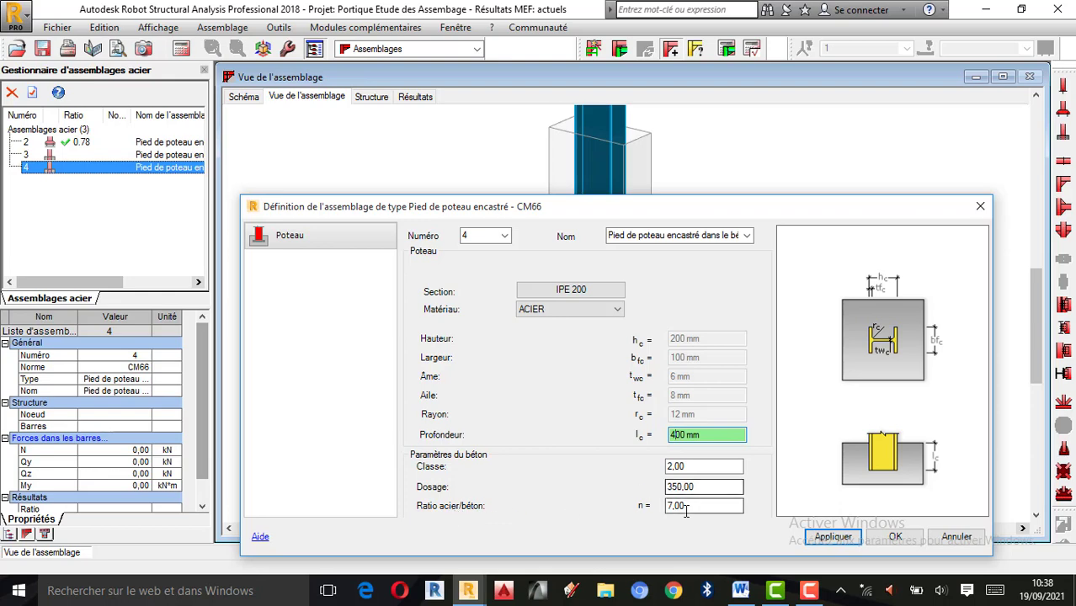
left_click_drag(653, 212, 642, 153)
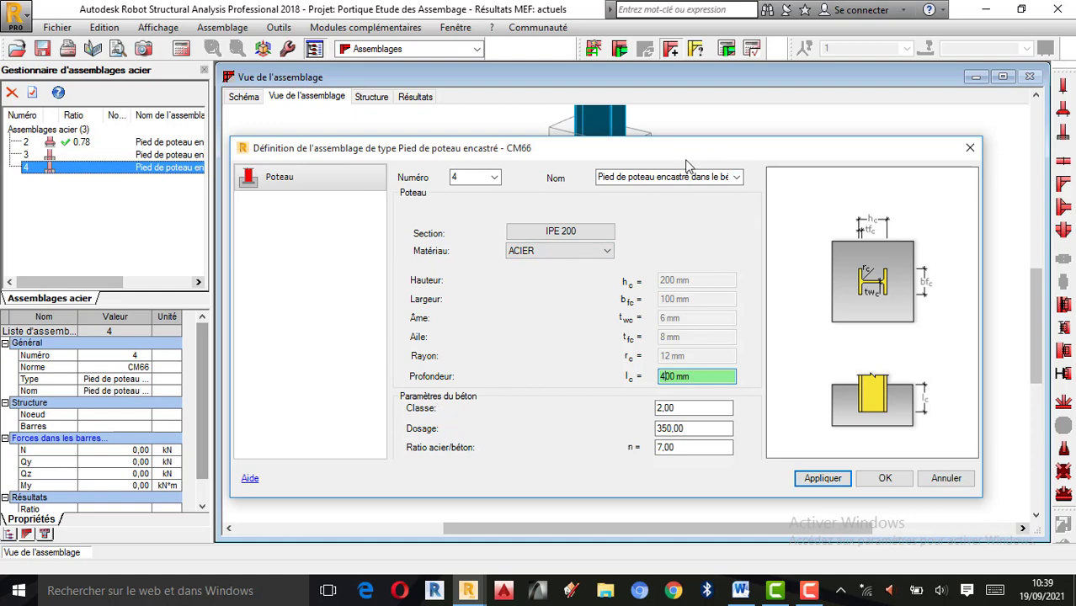
left_click_drag(688, 148, 697, 190)
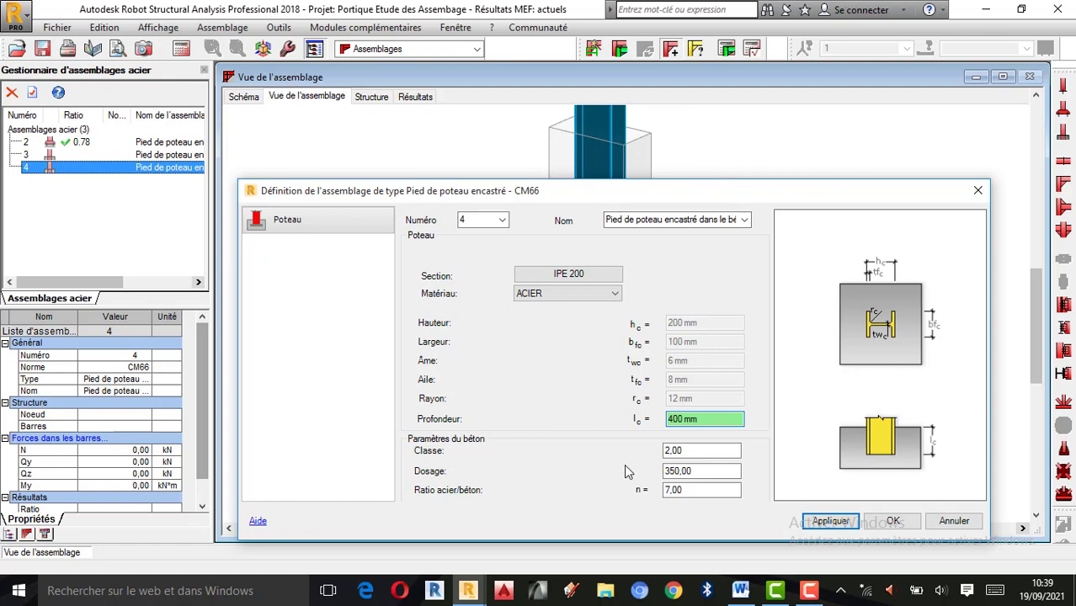
left_click(834, 521)
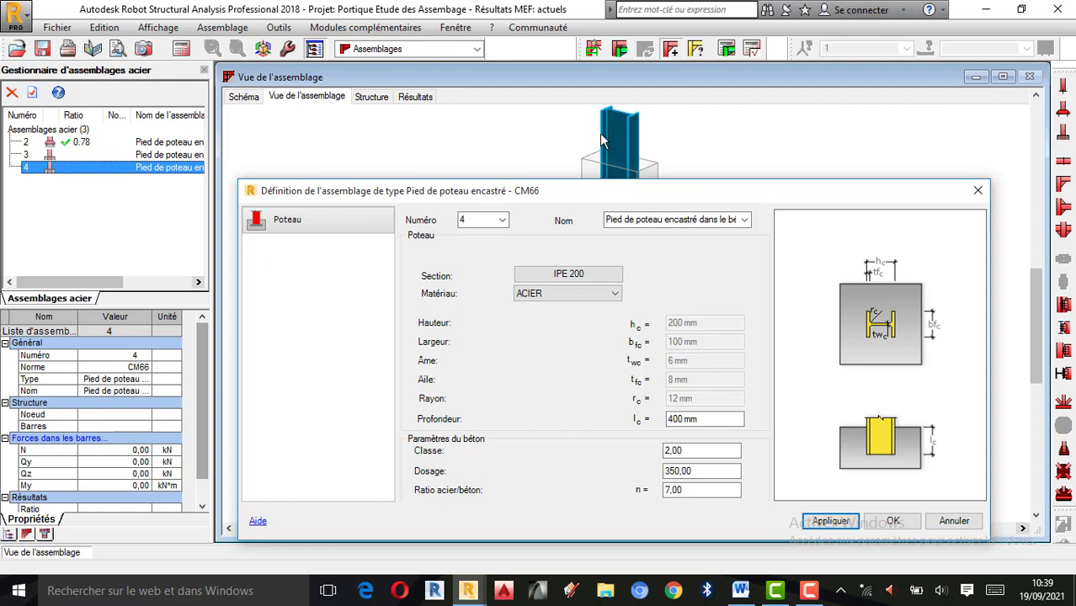
scroll(600, 139, "down", 4)
scroll(607, 156, "up", 2)
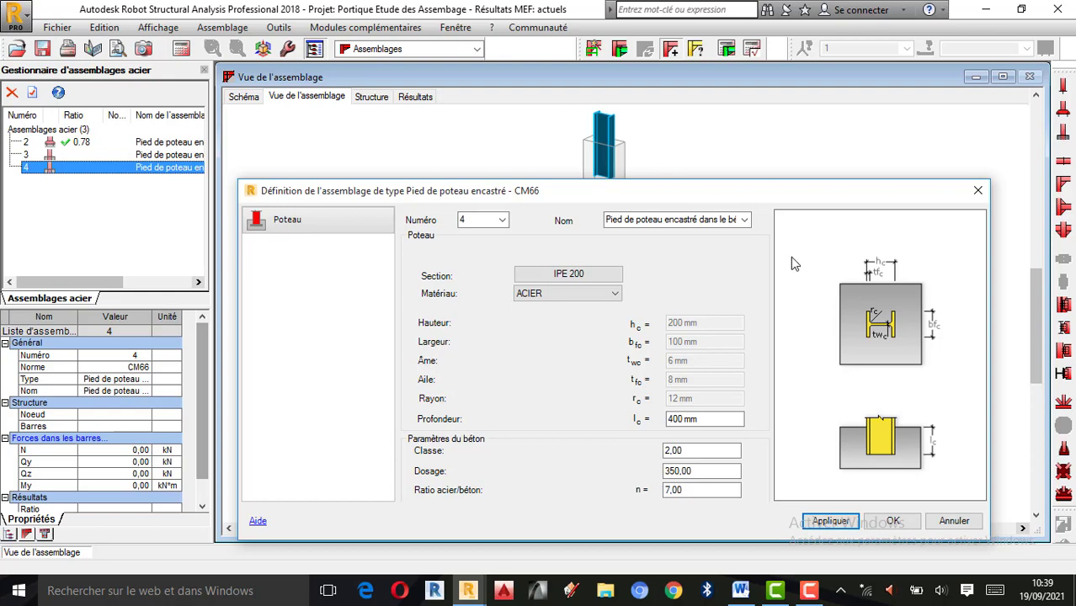
left_click(894, 522)
Check the embedded column of connection 4 in the 3D view and the dimensioned schematic drawing, returning to the 3D view.
scroll(752, 360, "down", 1)
scroll(642, 234, "up", 3)
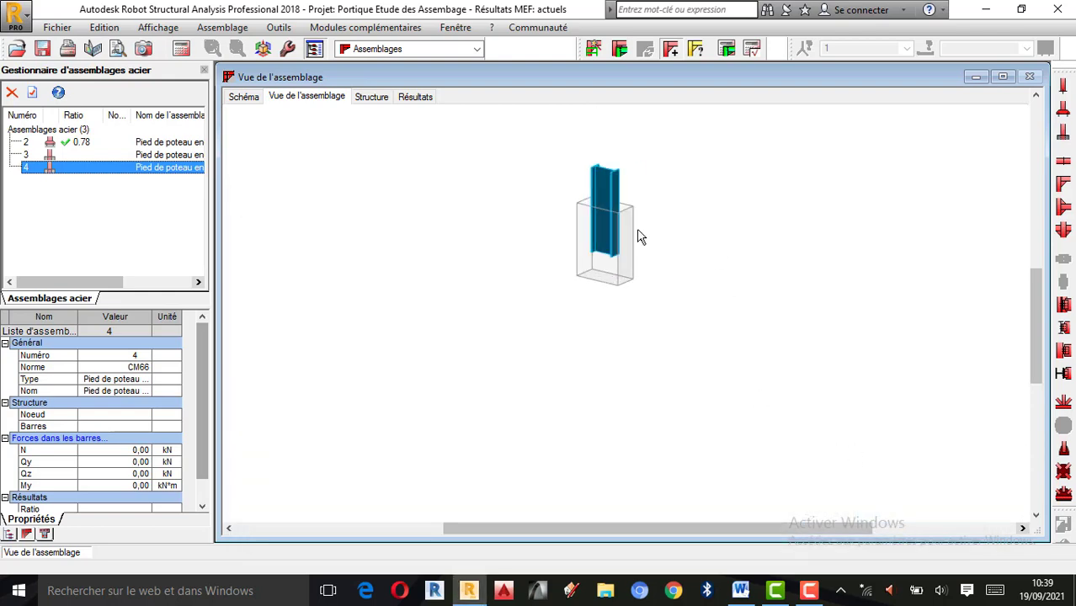
left_click(244, 97)
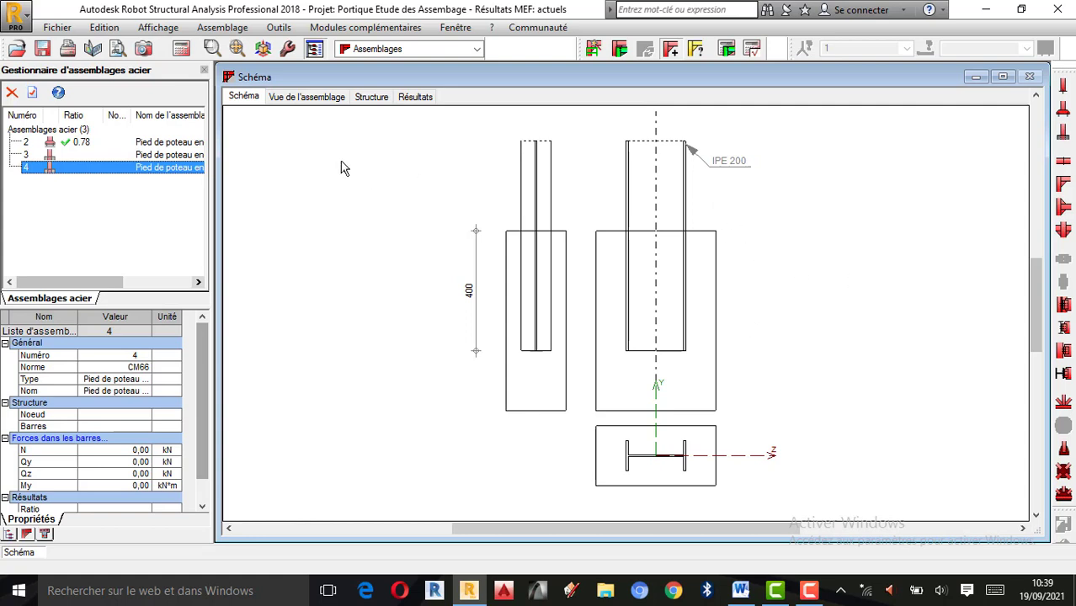
left_click(306, 98)
scroll(724, 124, "up", 3)
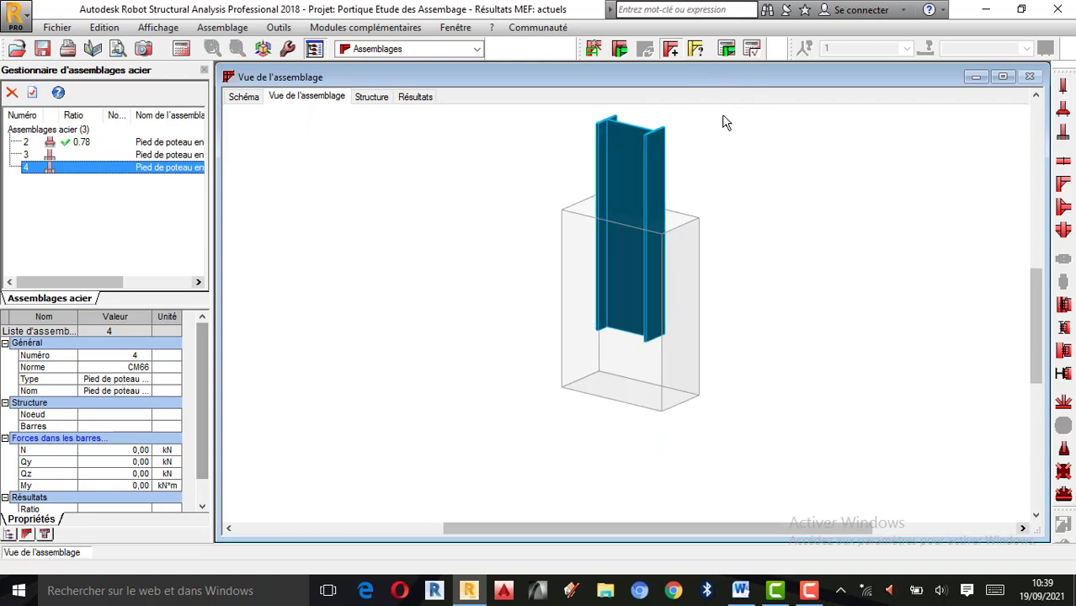
Run the manual verification of connection 4 with N = -10 kN, Qy = 10 kN, Qz = 10 kN and My = 2 kN*m, using the simplified calculation note.
left_click(752, 49)
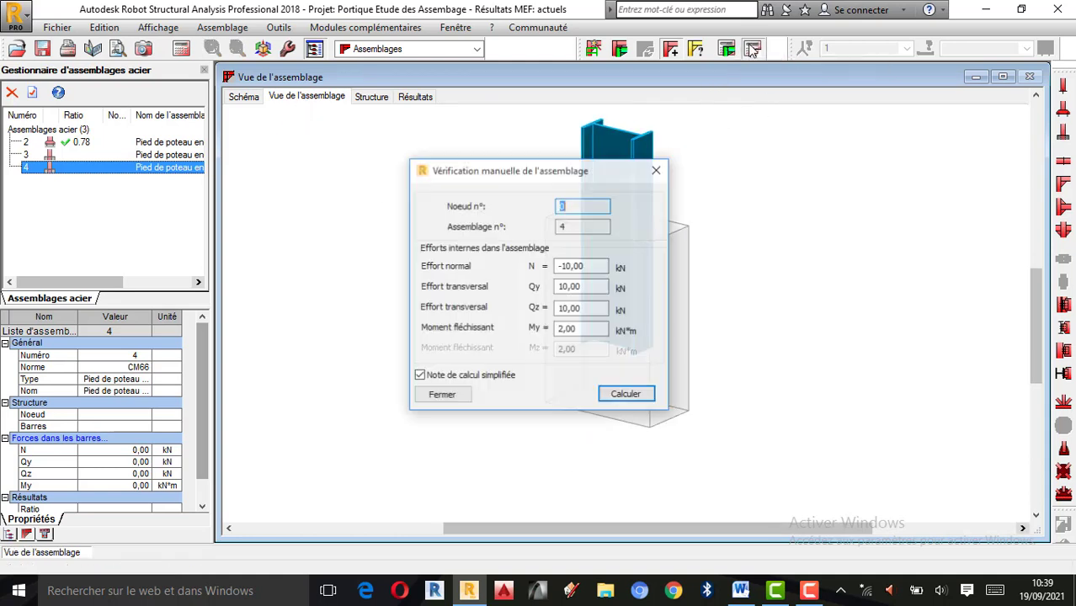
left_click(626, 395)
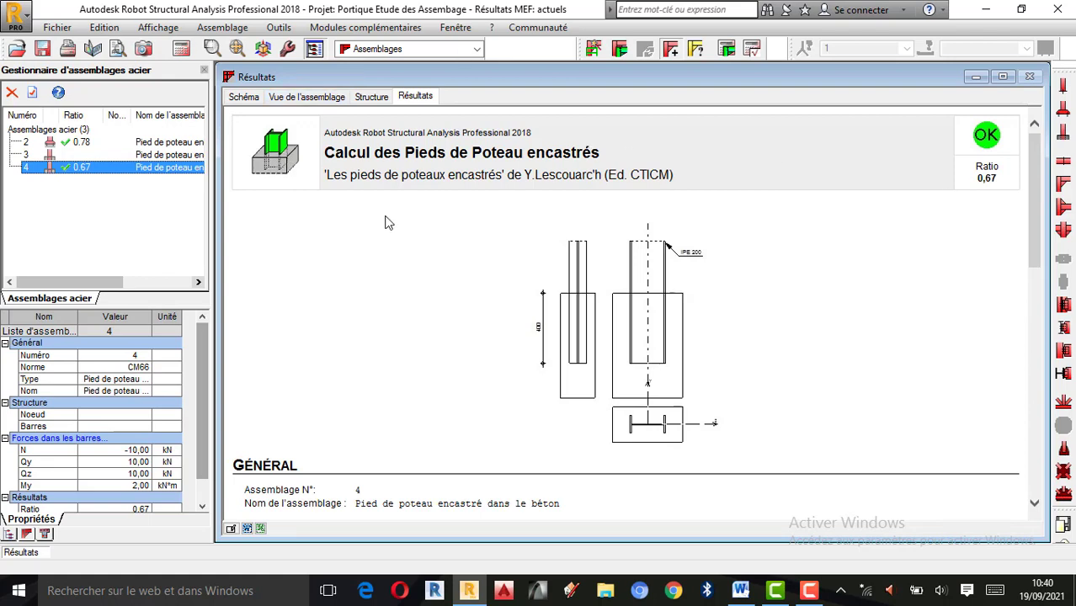
Read through the calculation note of connection 4, covering geometry, concrete, forces, column checks and final ratio, and return to its beginning.
scroll(462, 228, "down", 1)
scroll(467, 238, "up", 1)
scroll(526, 261, "down", 3)
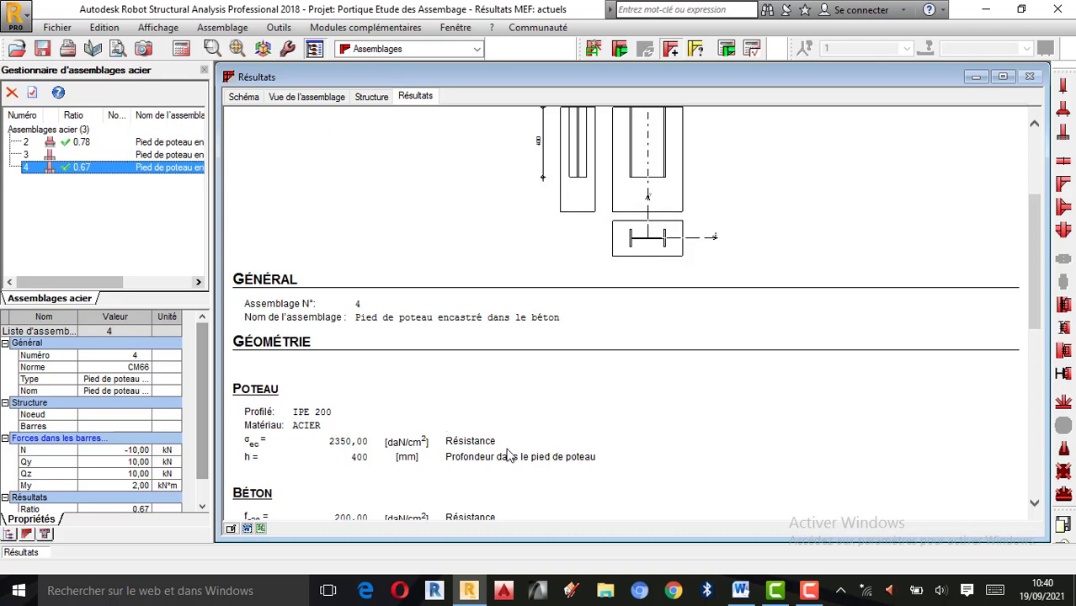
scroll(505, 454, "down", 1)
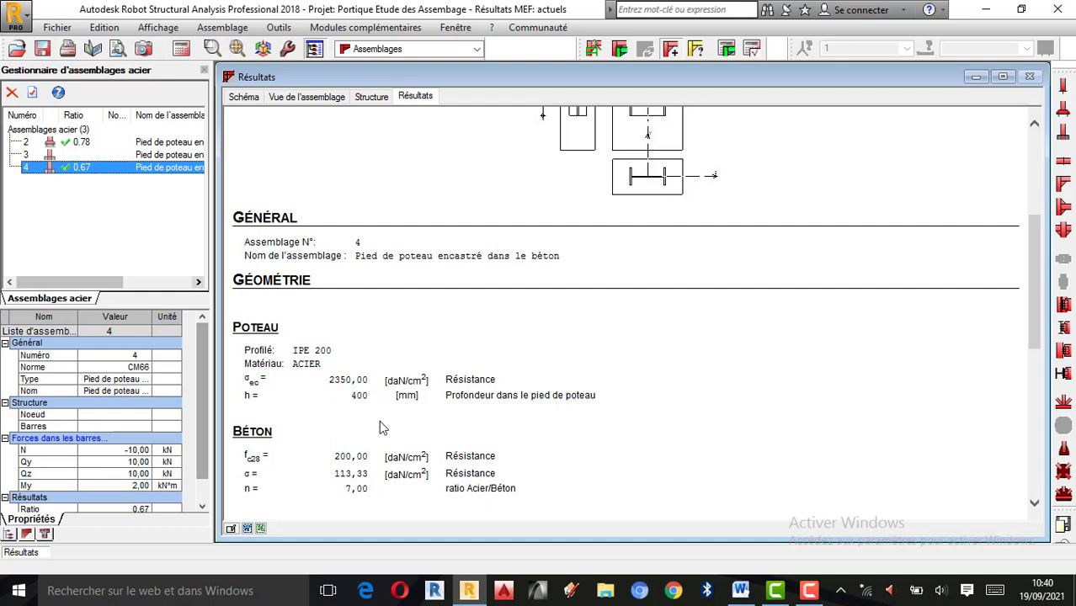
scroll(426, 426, "down", 2)
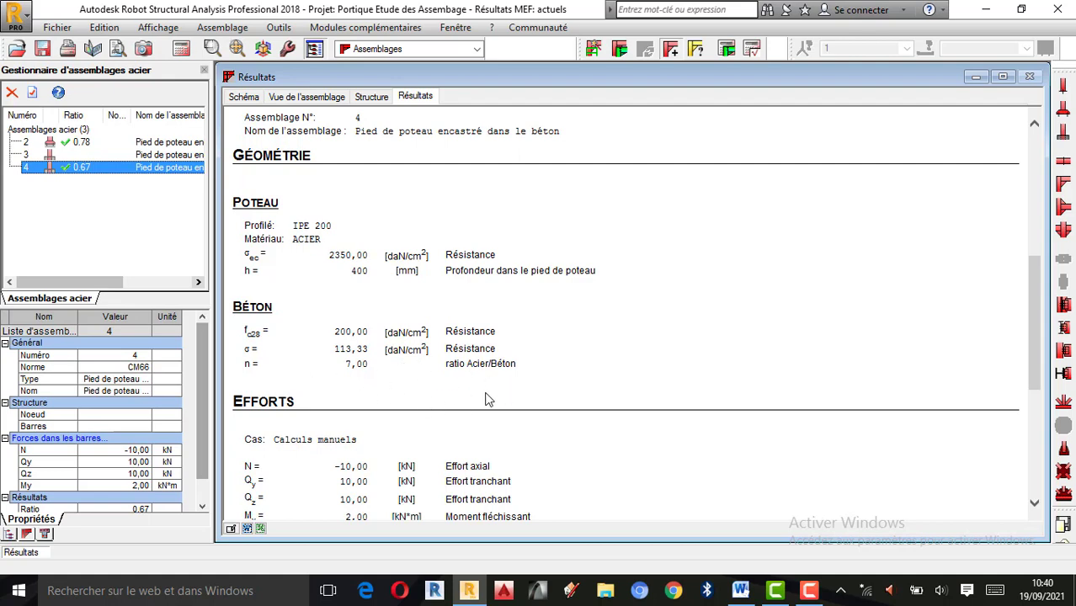
scroll(487, 394, "down", 3)
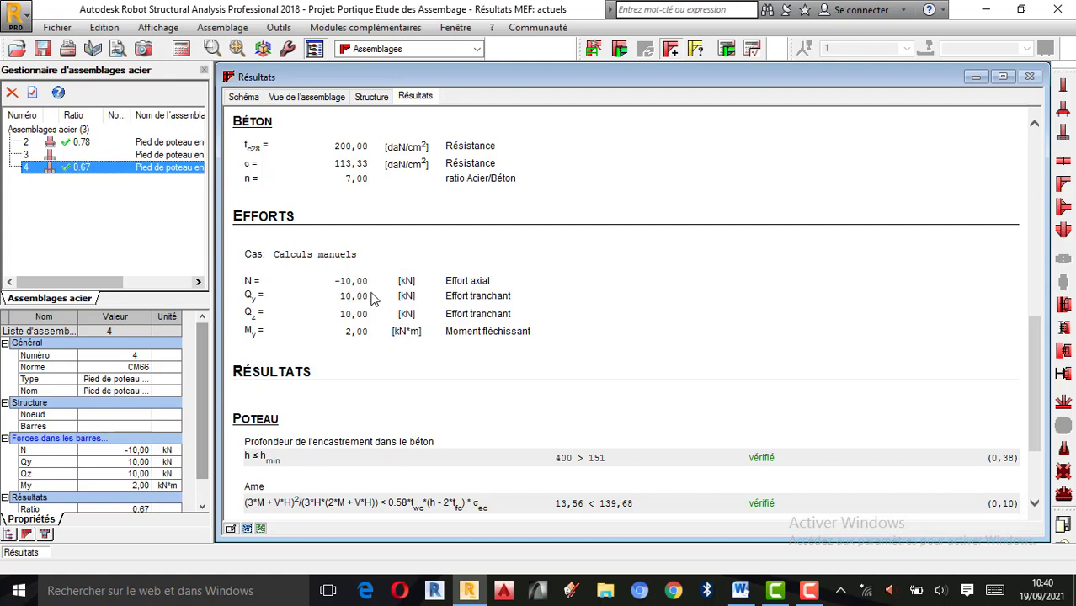
scroll(460, 326, "down", 3)
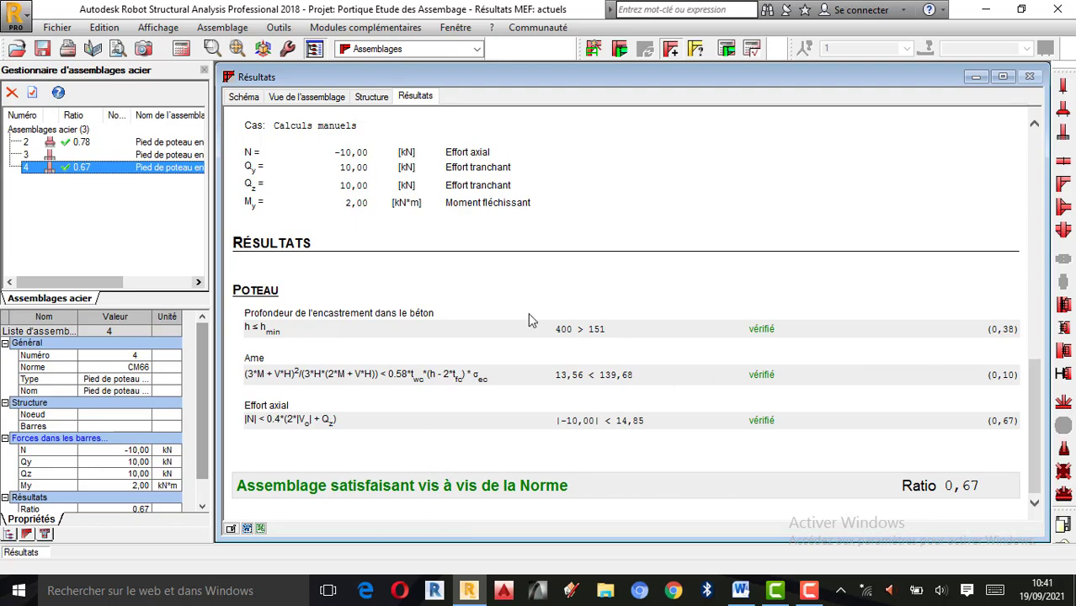
scroll(528, 313, "up", 15)
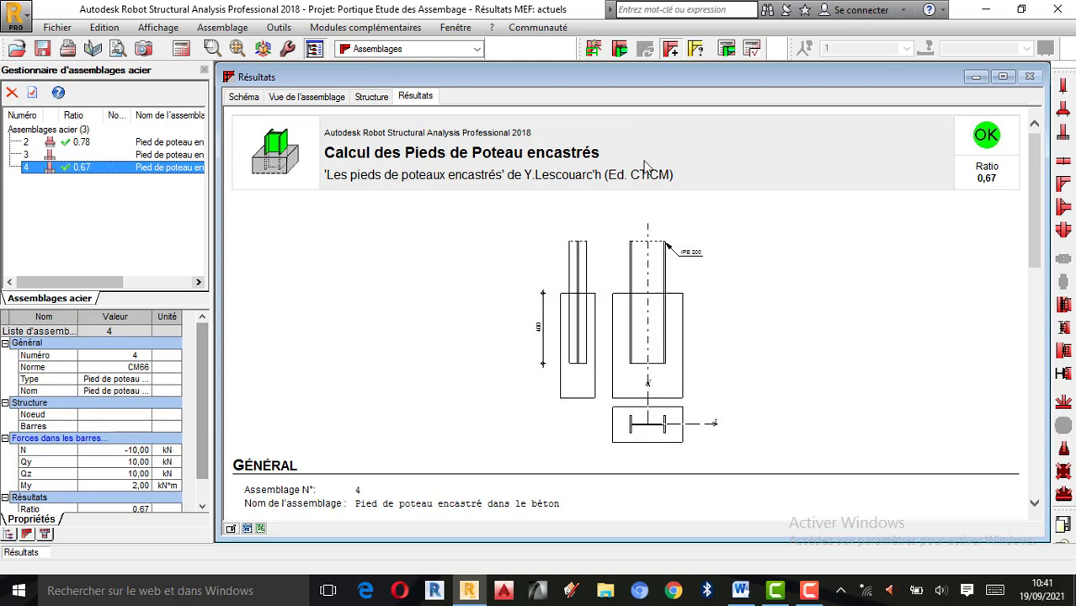
left_click(808, 591)
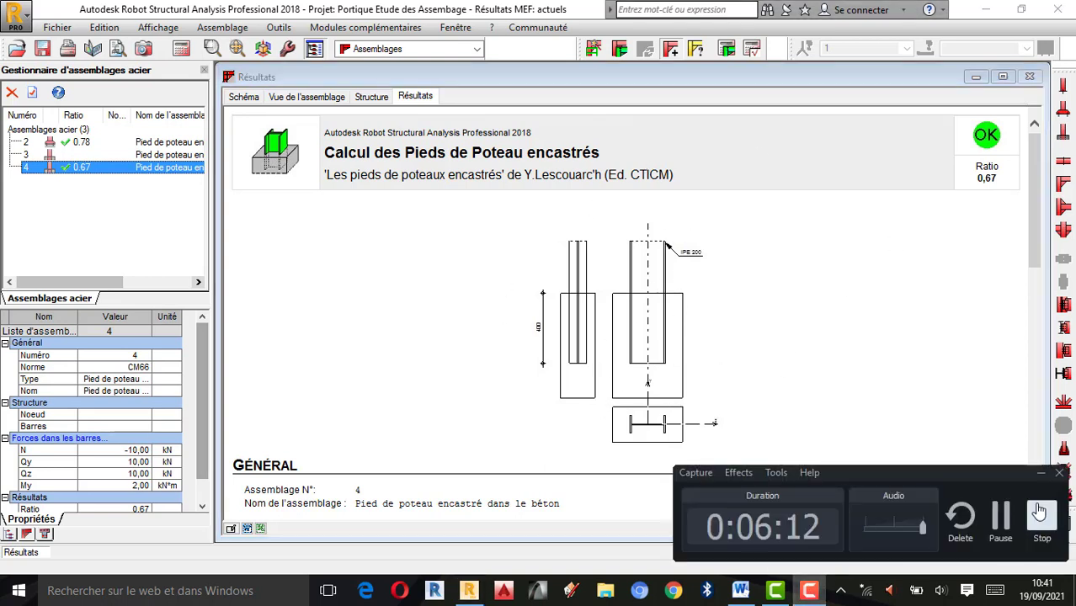
left_click(1039, 512)
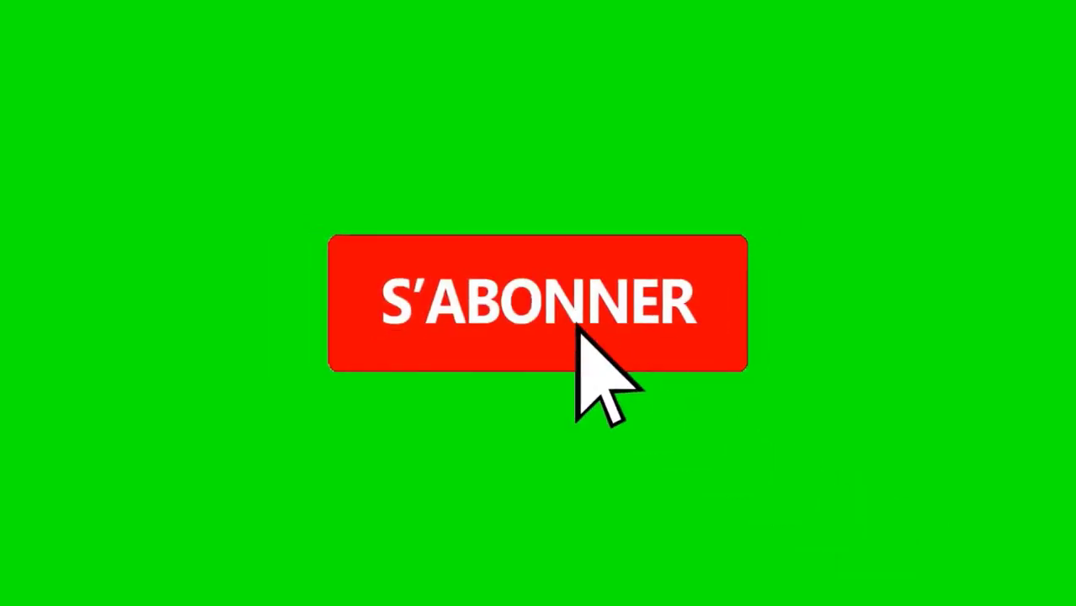